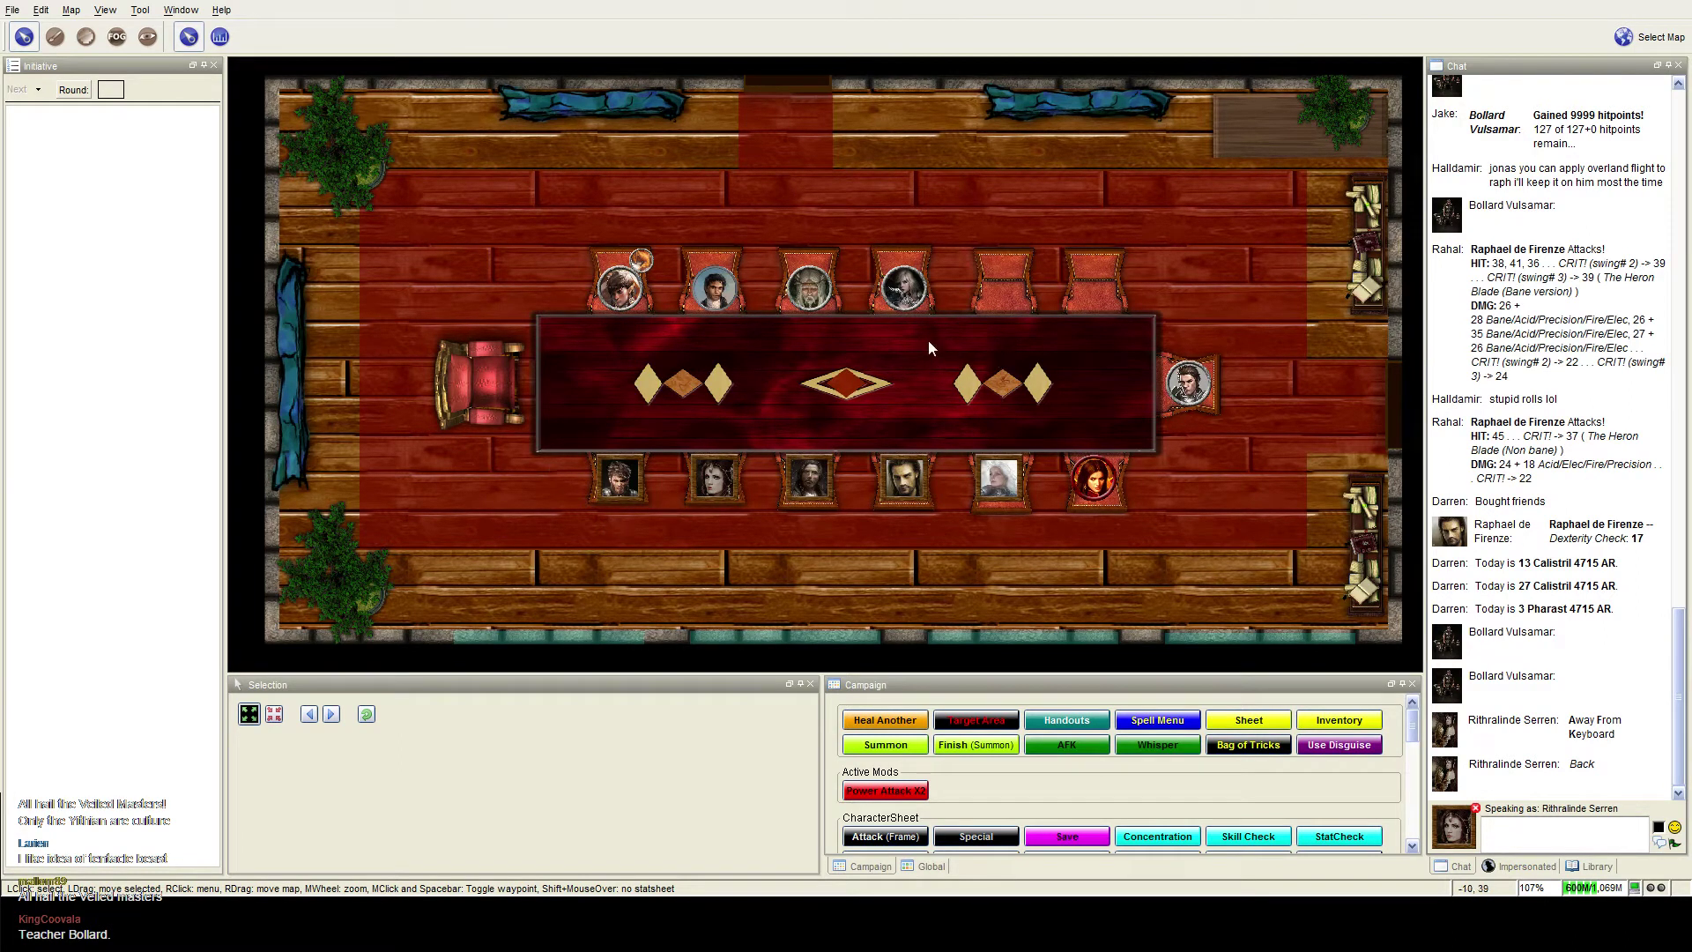
pyautogui.scroll(2, 920, 353)
pyautogui.scroll(-2, 921, 353)
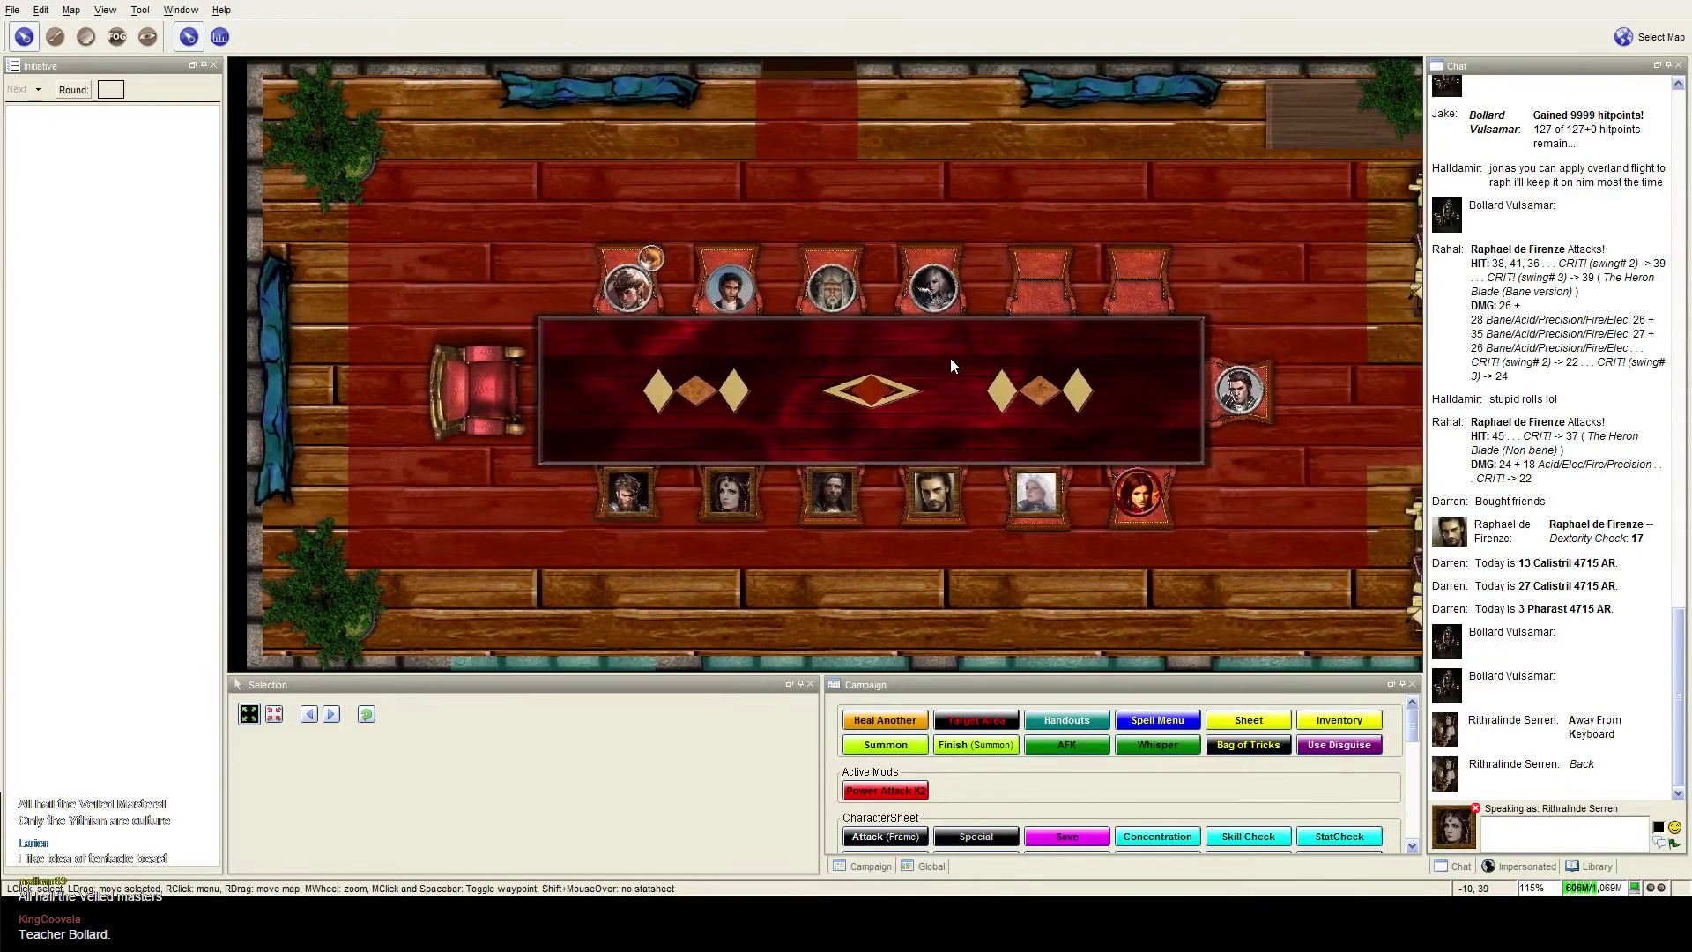
pyautogui.scroll(-1, 906, 370)
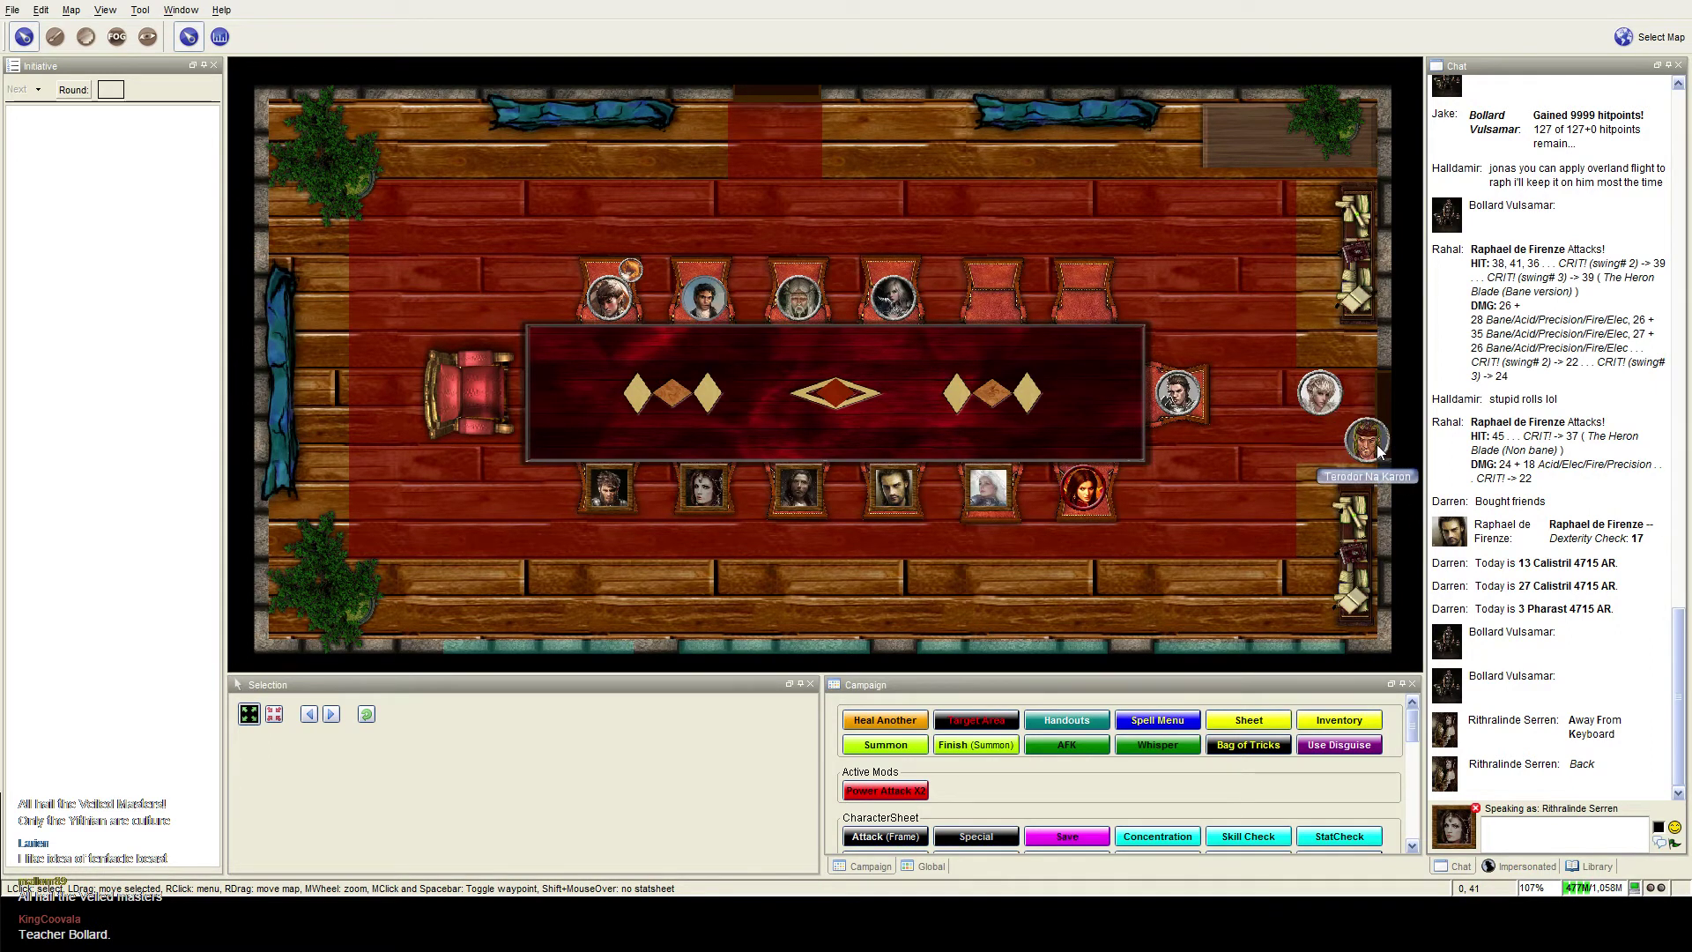
pyautogui.scroll(3, 1379, 450)
pyautogui.scroll(3, 1346, 478)
pyautogui.scroll(2, 1347, 478)
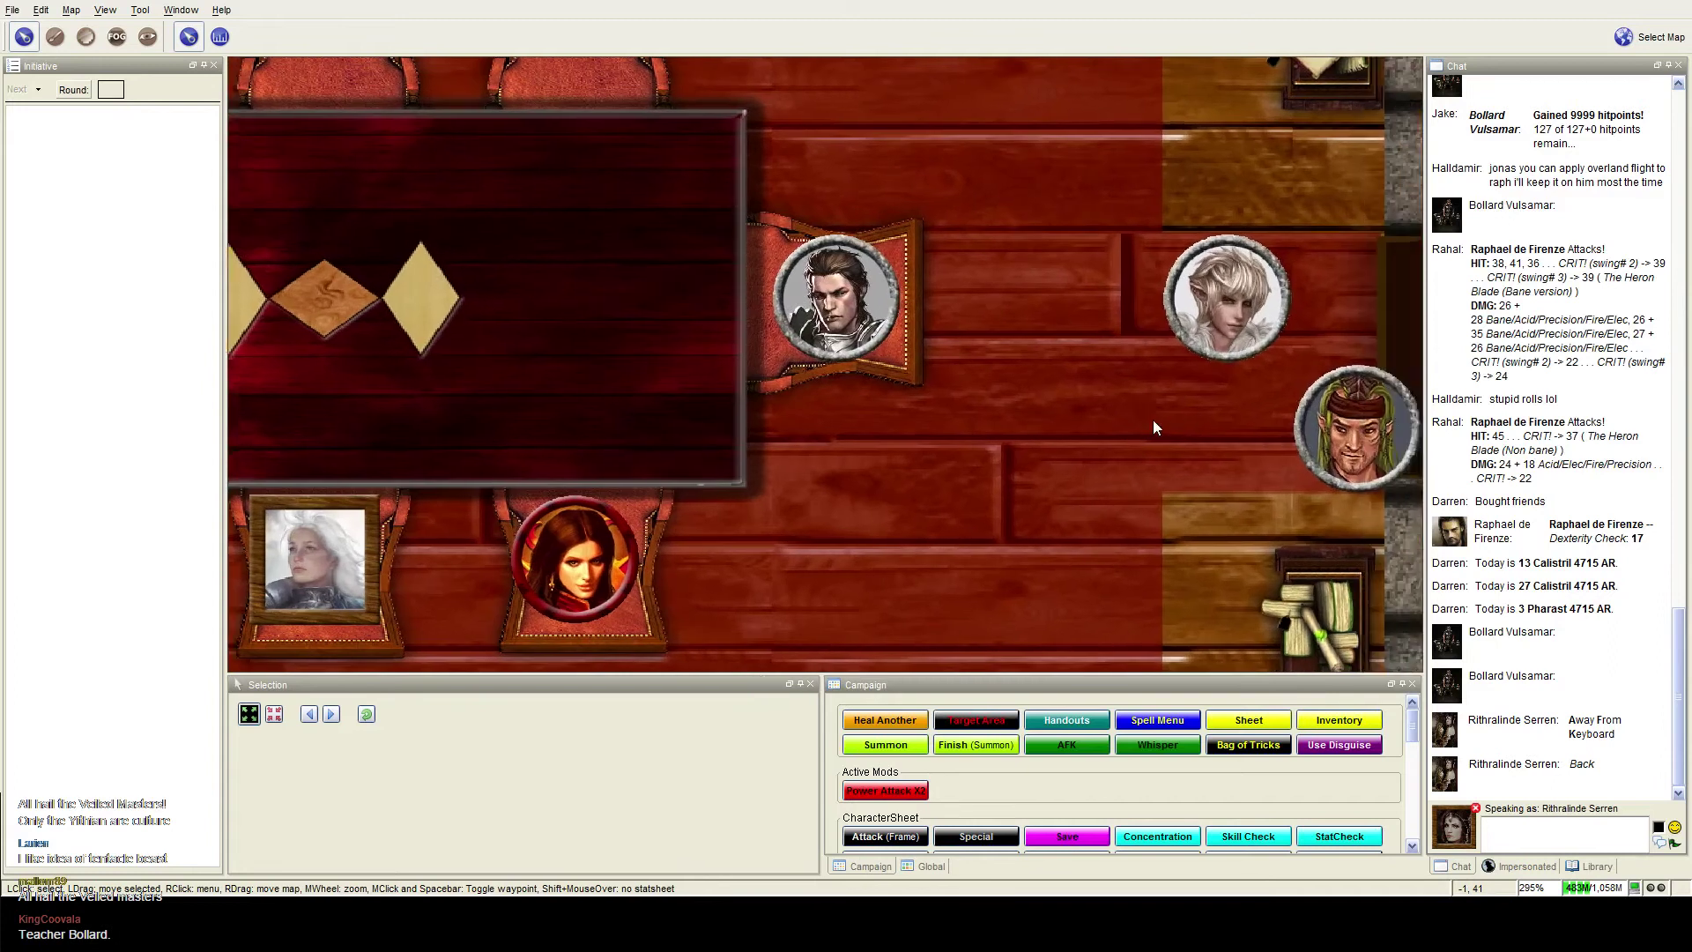
pyautogui.scroll(-3, 978, 422)
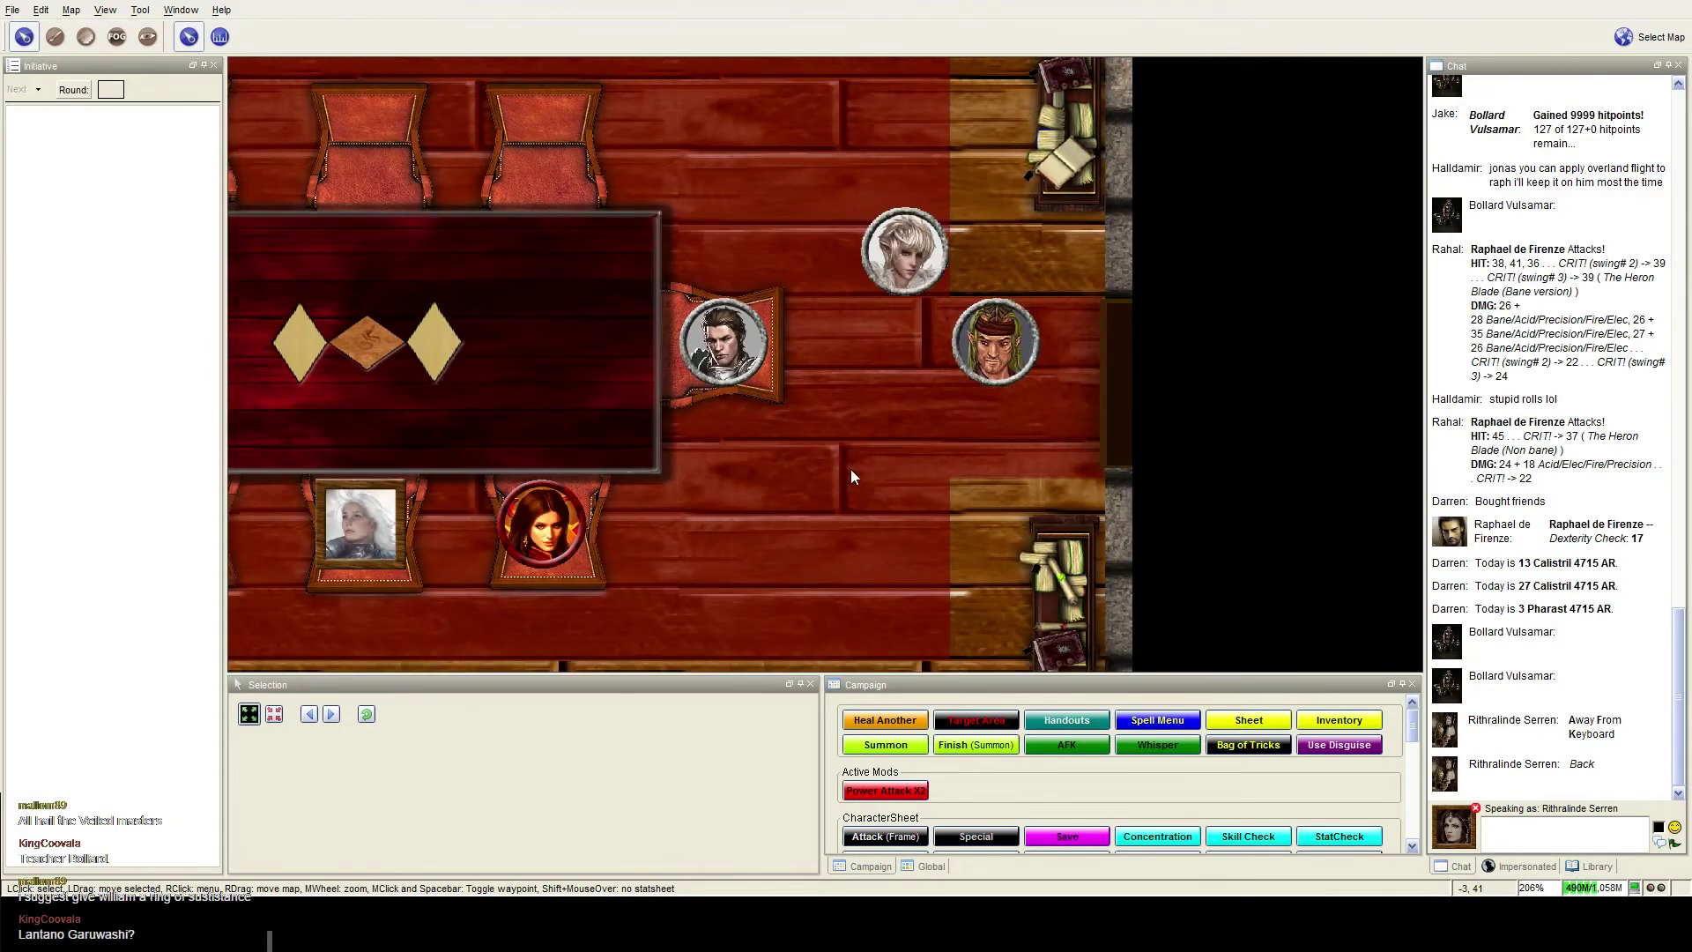
pyautogui.scroll(-2, 898, 464)
pyautogui.scroll(-2, 1062, 438)
pyautogui.scroll(-1, 1196, 430)
# - Pan the map to center the council room, its long table, chairs and tokens
pyautogui.moveTo(1220, 423); pyautogui.dragTo(1266, 485)
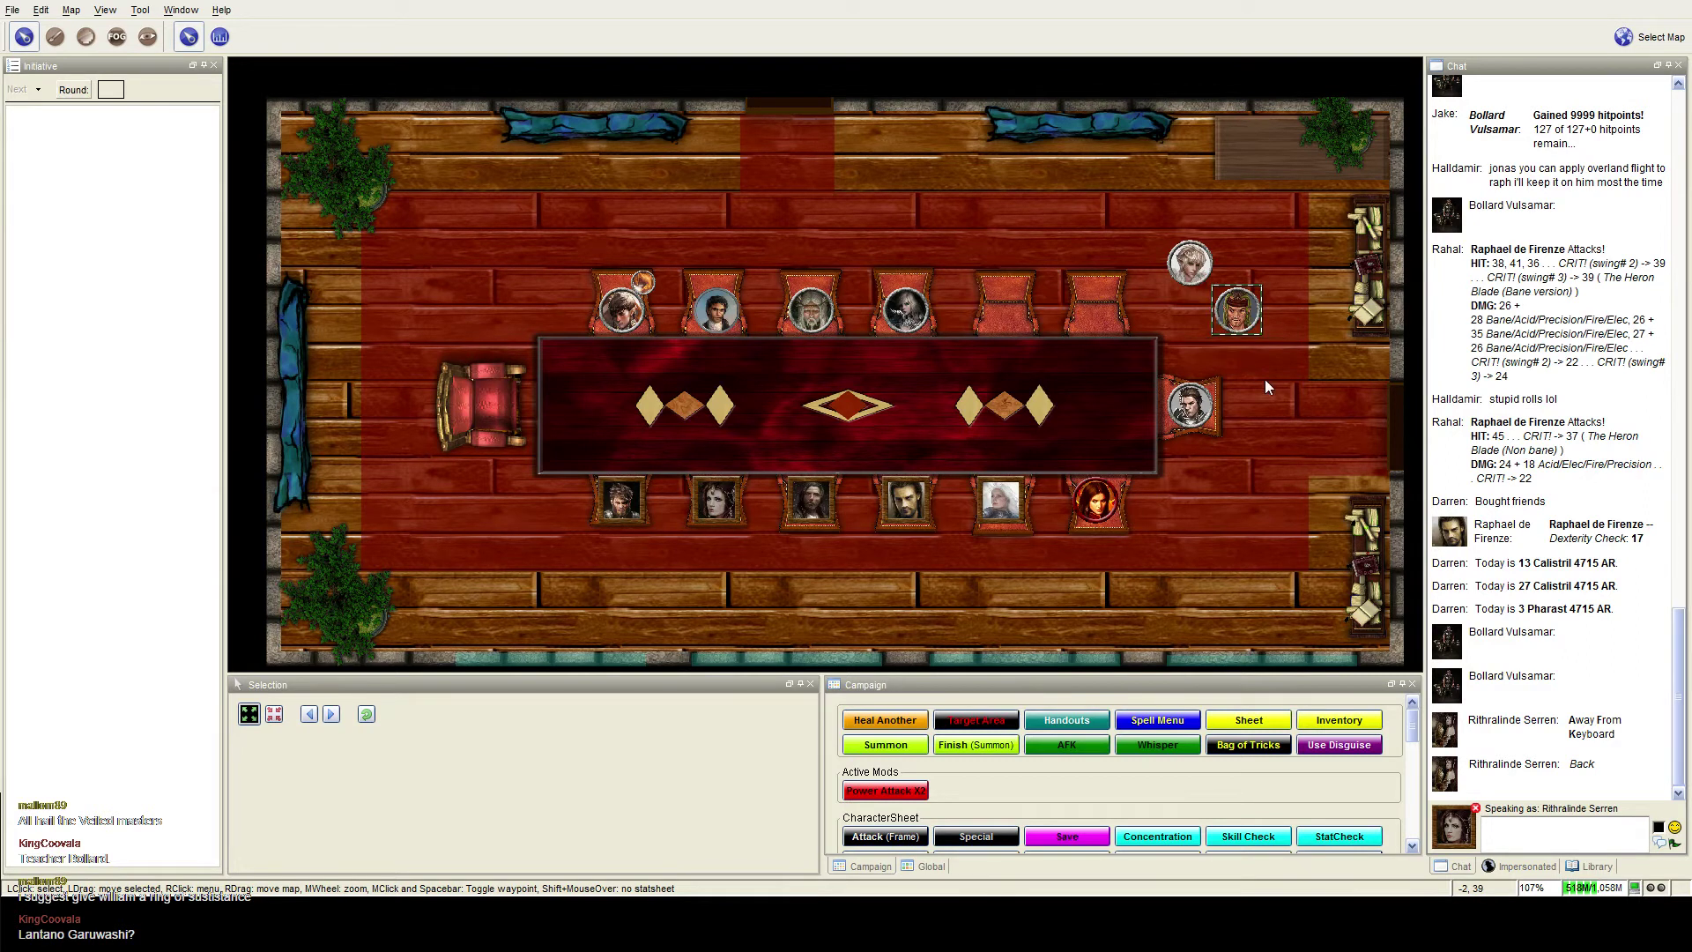
pyautogui.scroll(4, 1229, 318)
pyautogui.scroll(4, 1230, 318)
pyautogui.scroll(3, 1219, 320)
pyautogui.scroll(3, 1221, 321)
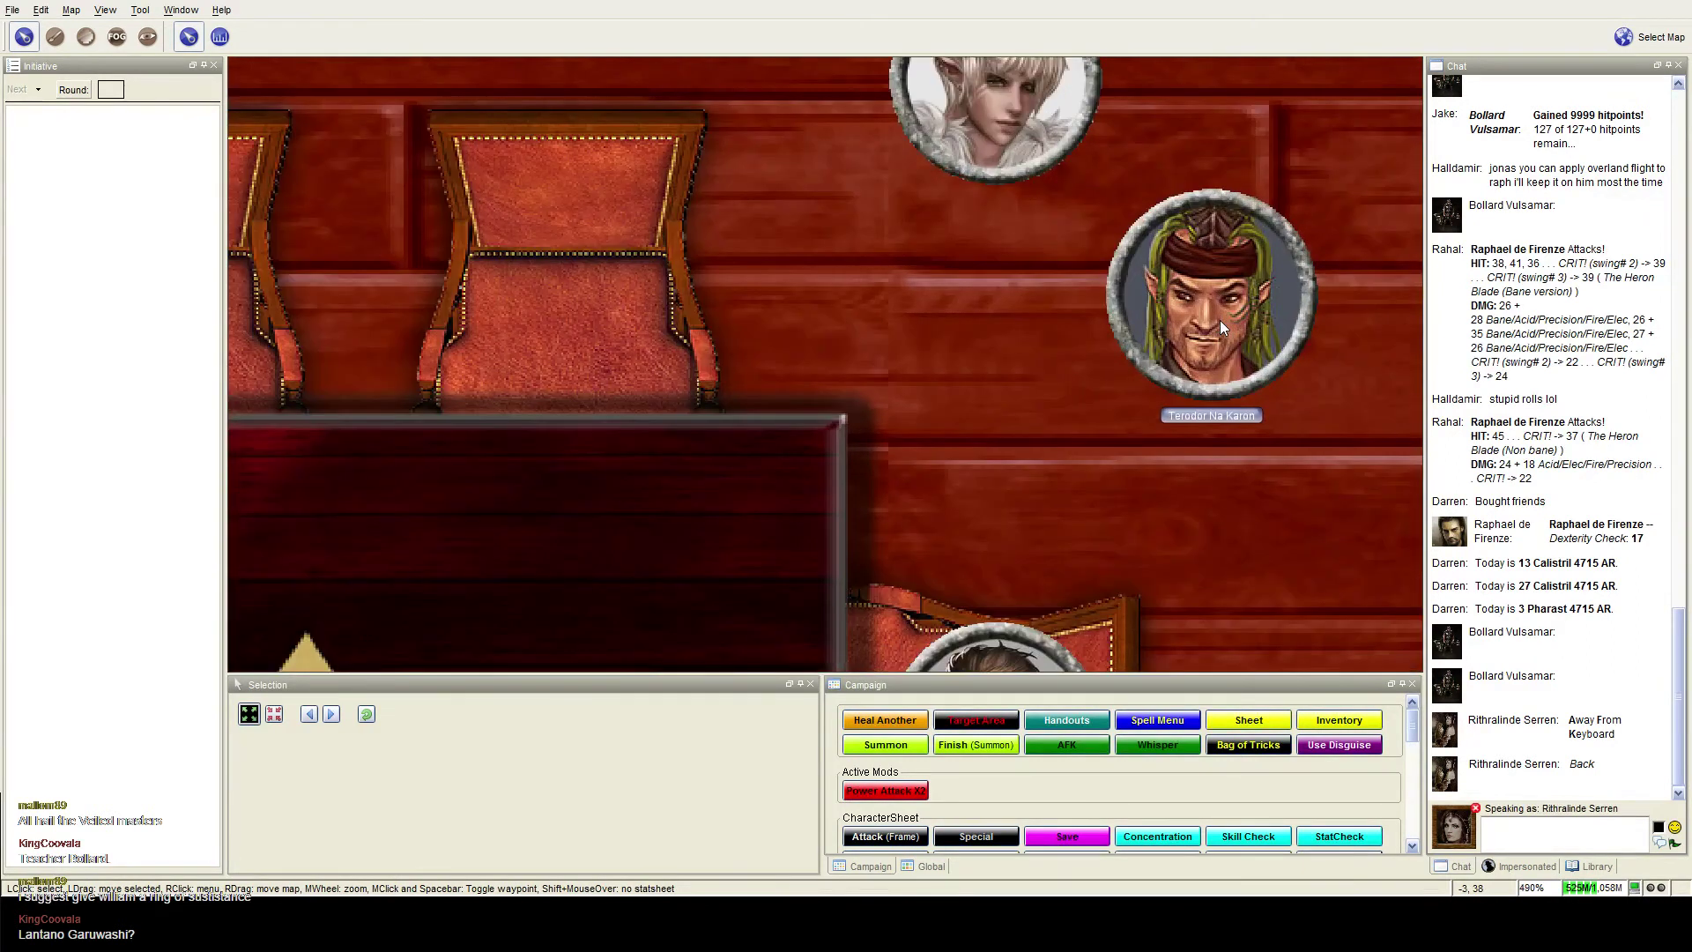
pyautogui.scroll(-3, 1220, 320)
pyautogui.scroll(-3, 1011, 334)
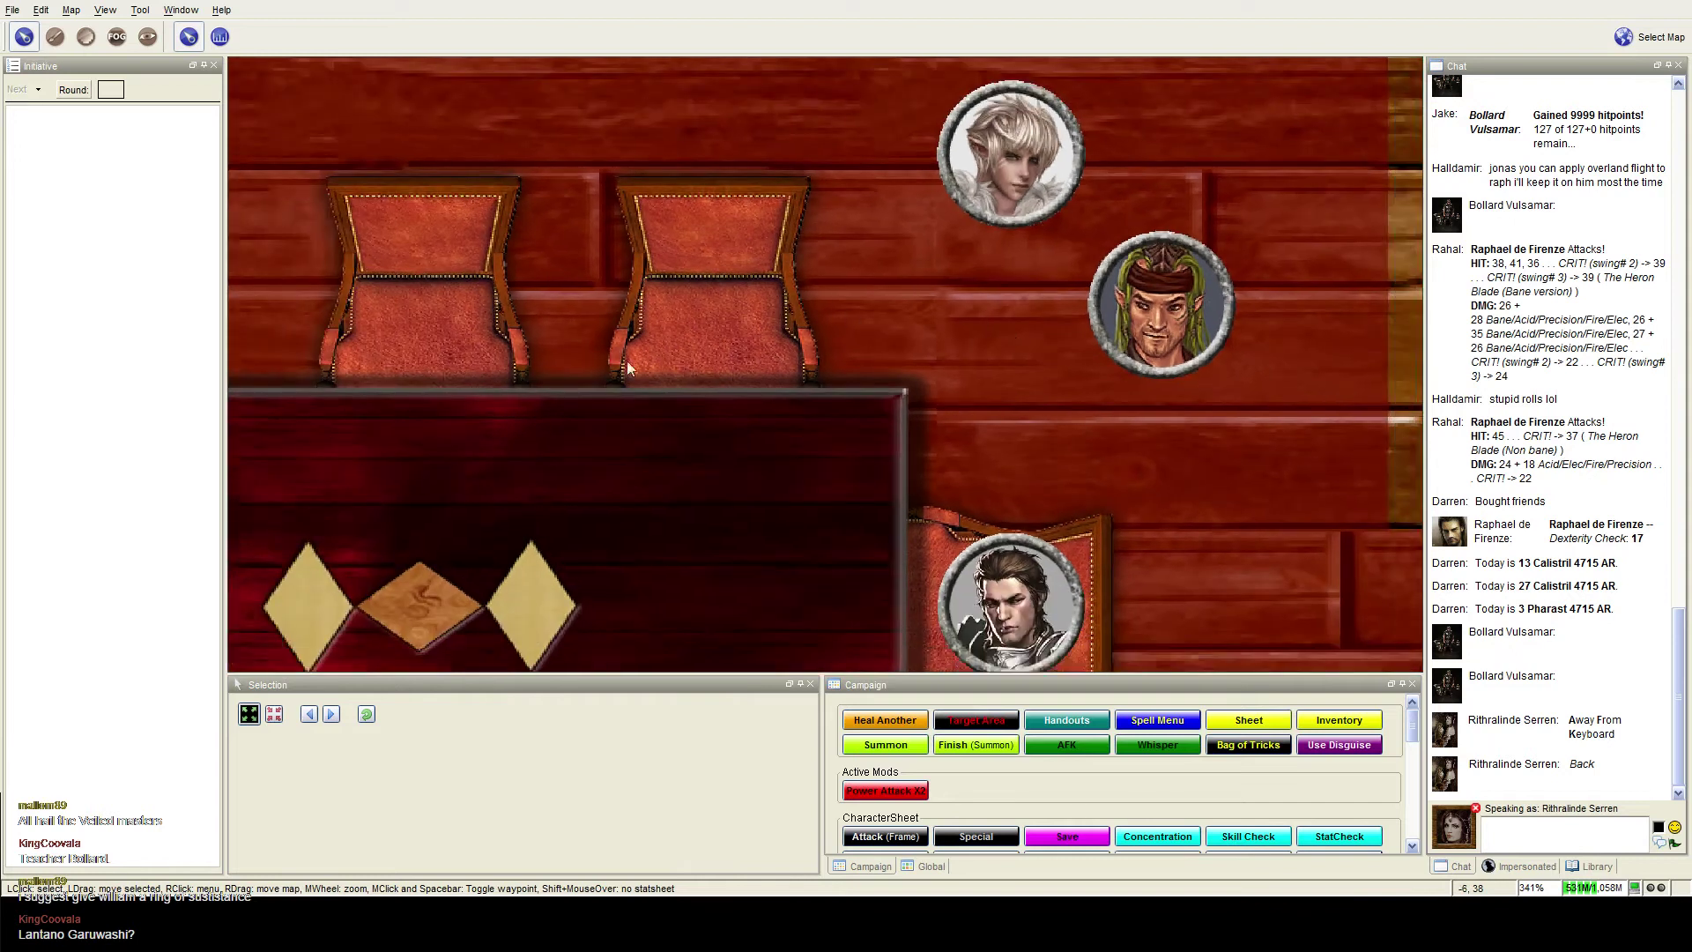
pyautogui.scroll(-3, 1241, 449)
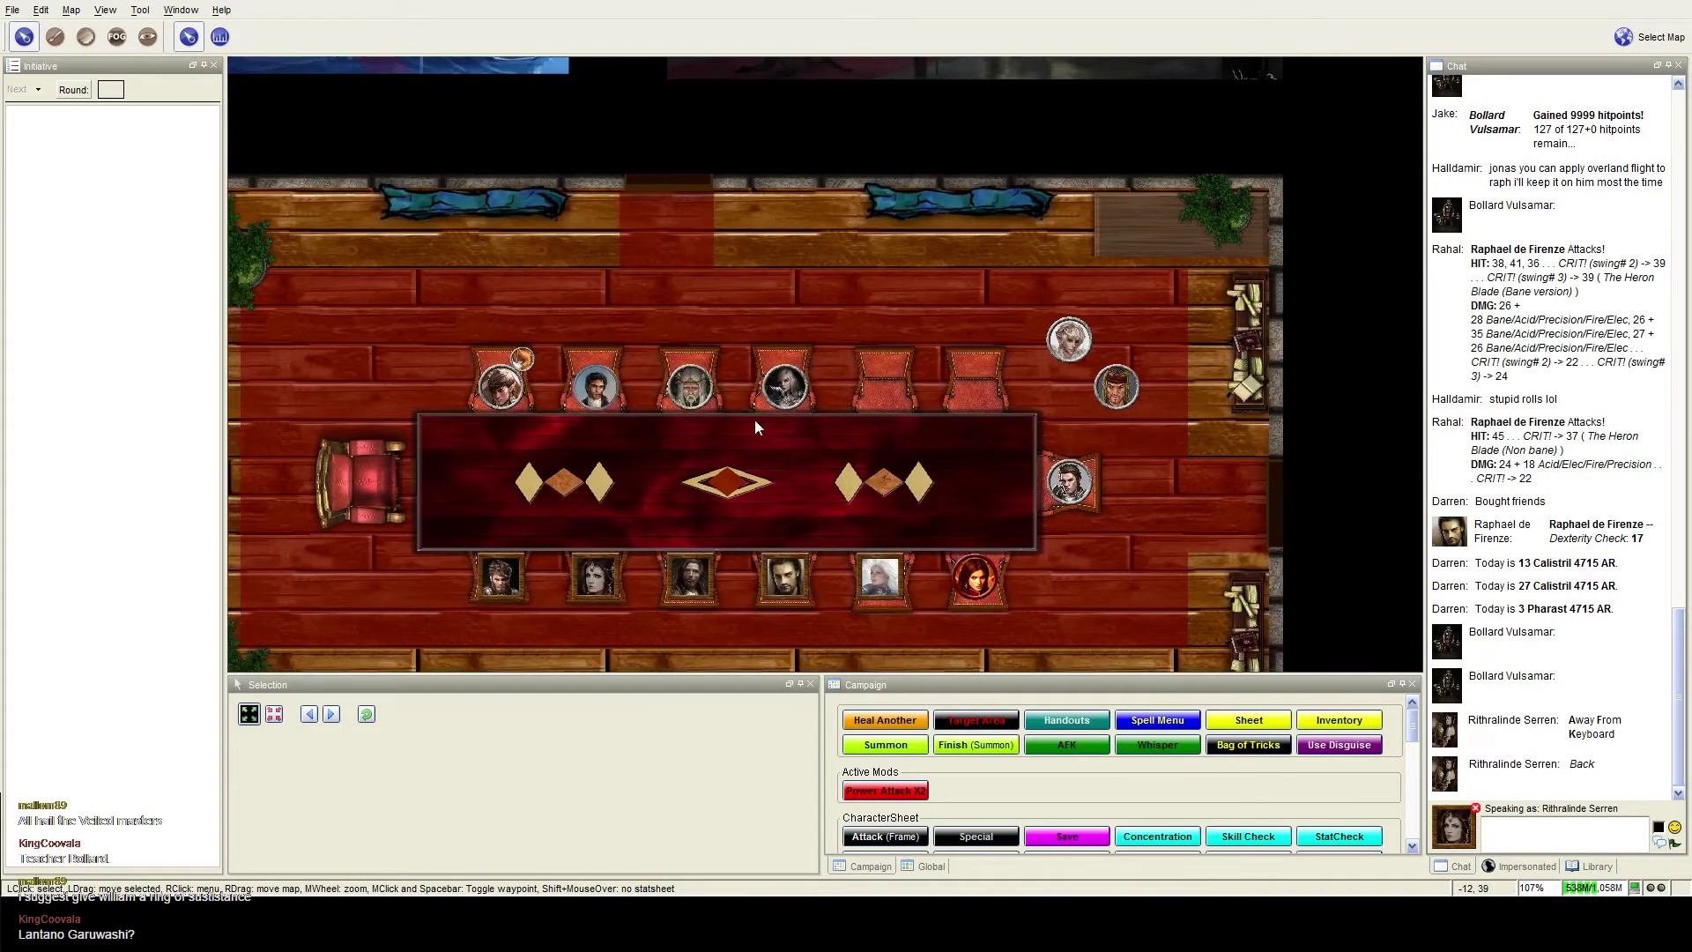
pyautogui.scroll(-2, 793, 403)
pyautogui.scroll(-2, 826, 327)
pyautogui.scroll(-2, 833, 318)
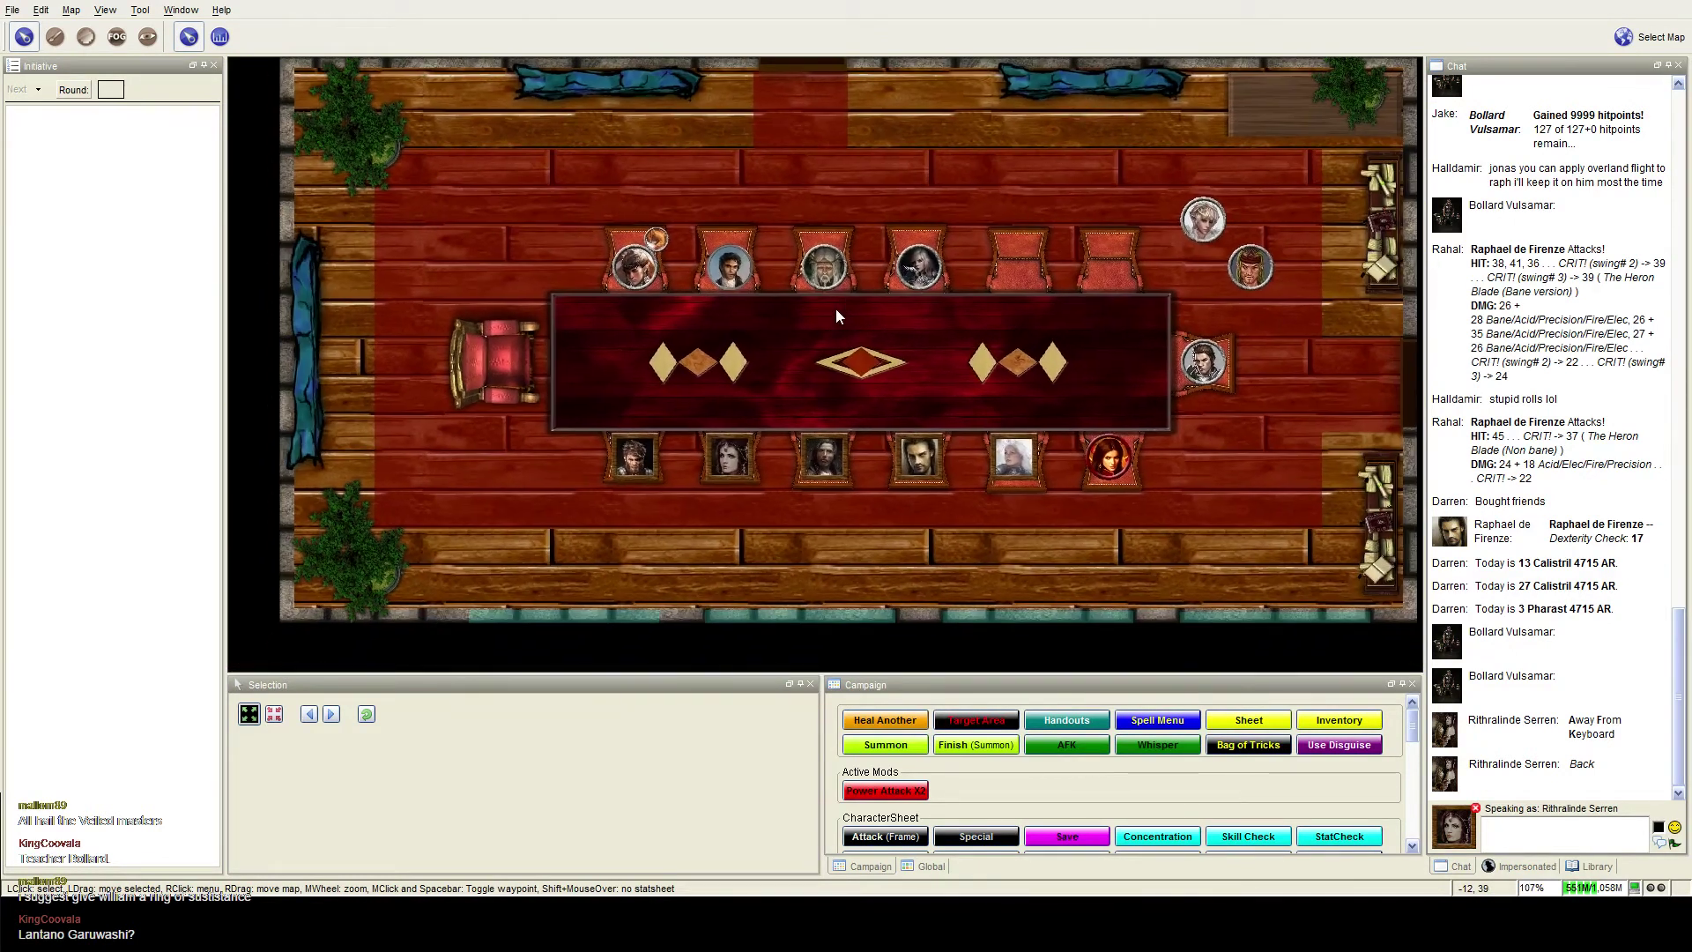
pyautogui.scroll(-1, 831, 320)
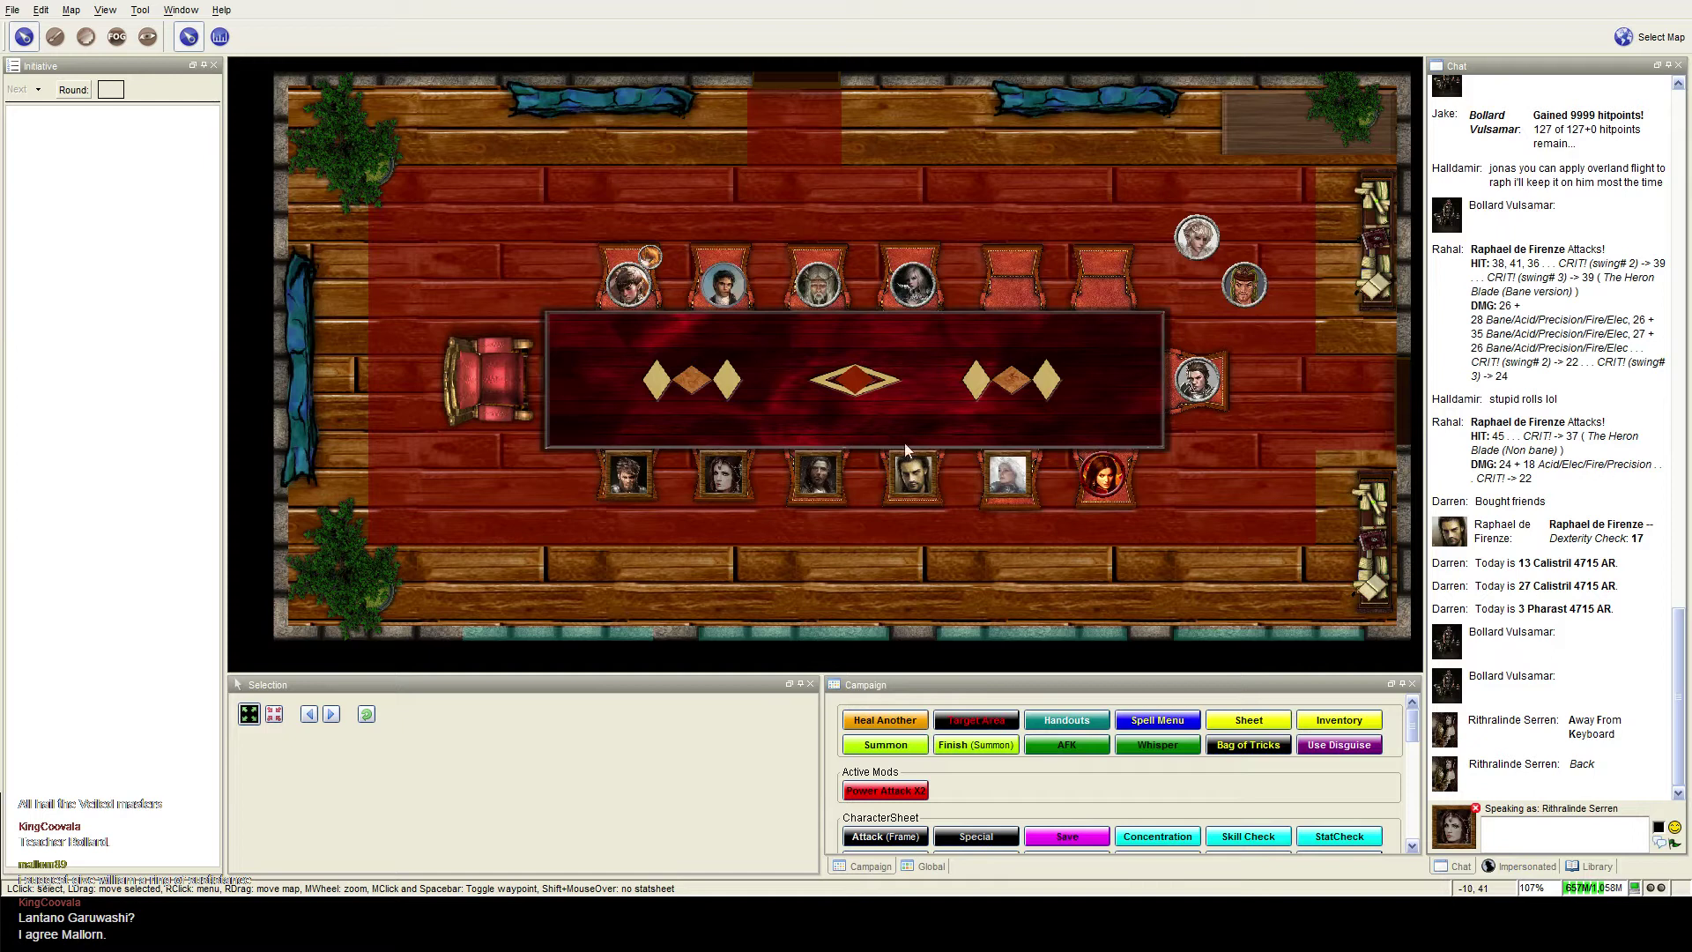
pyautogui.moveTo(1250, 268)
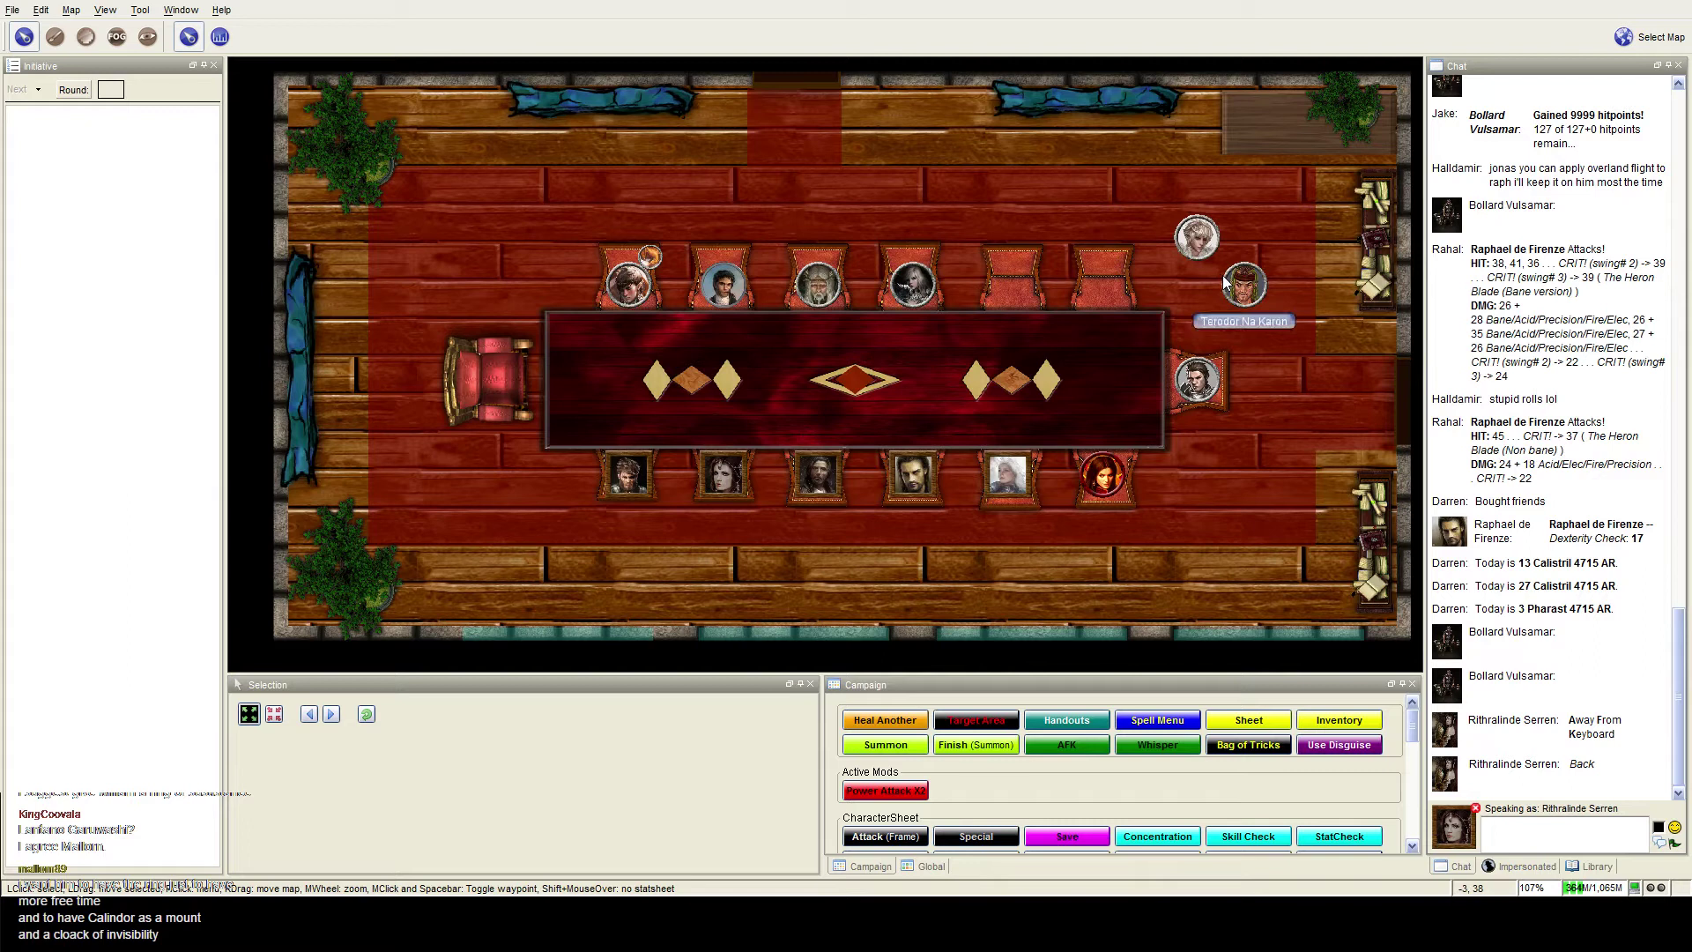
pyautogui.scroll(1, 1028, 336)
pyautogui.scroll(1, 1028, 336)
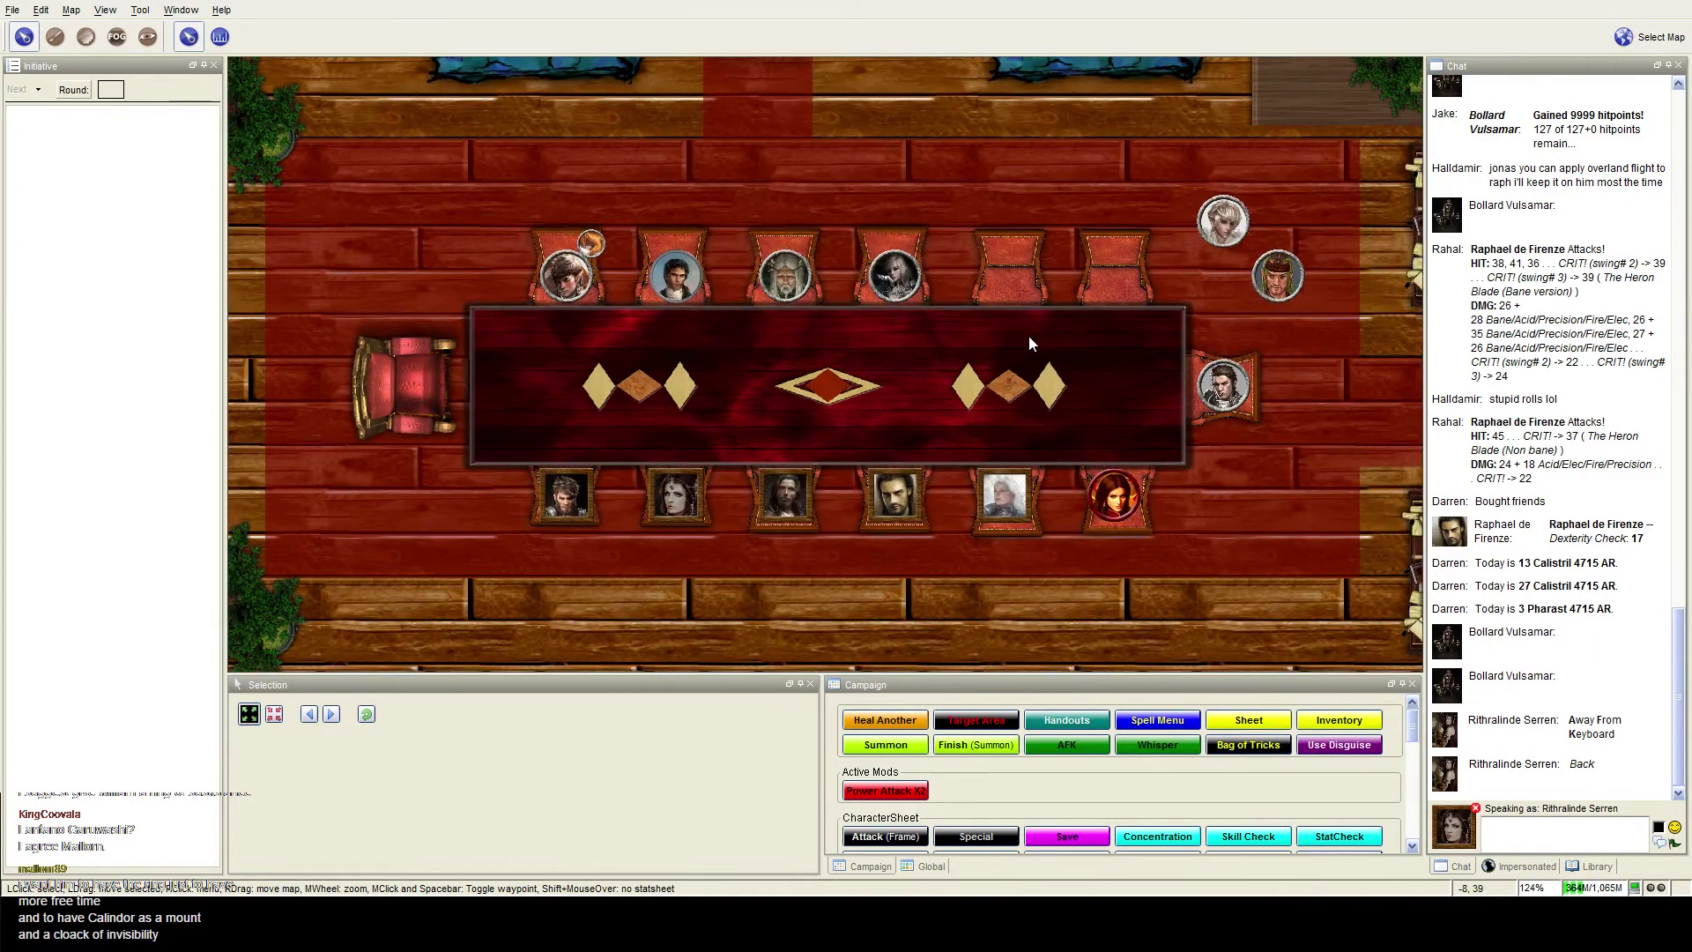
pyautogui.scroll(1, 1028, 335)
pyautogui.scroll(1, 1028, 344)
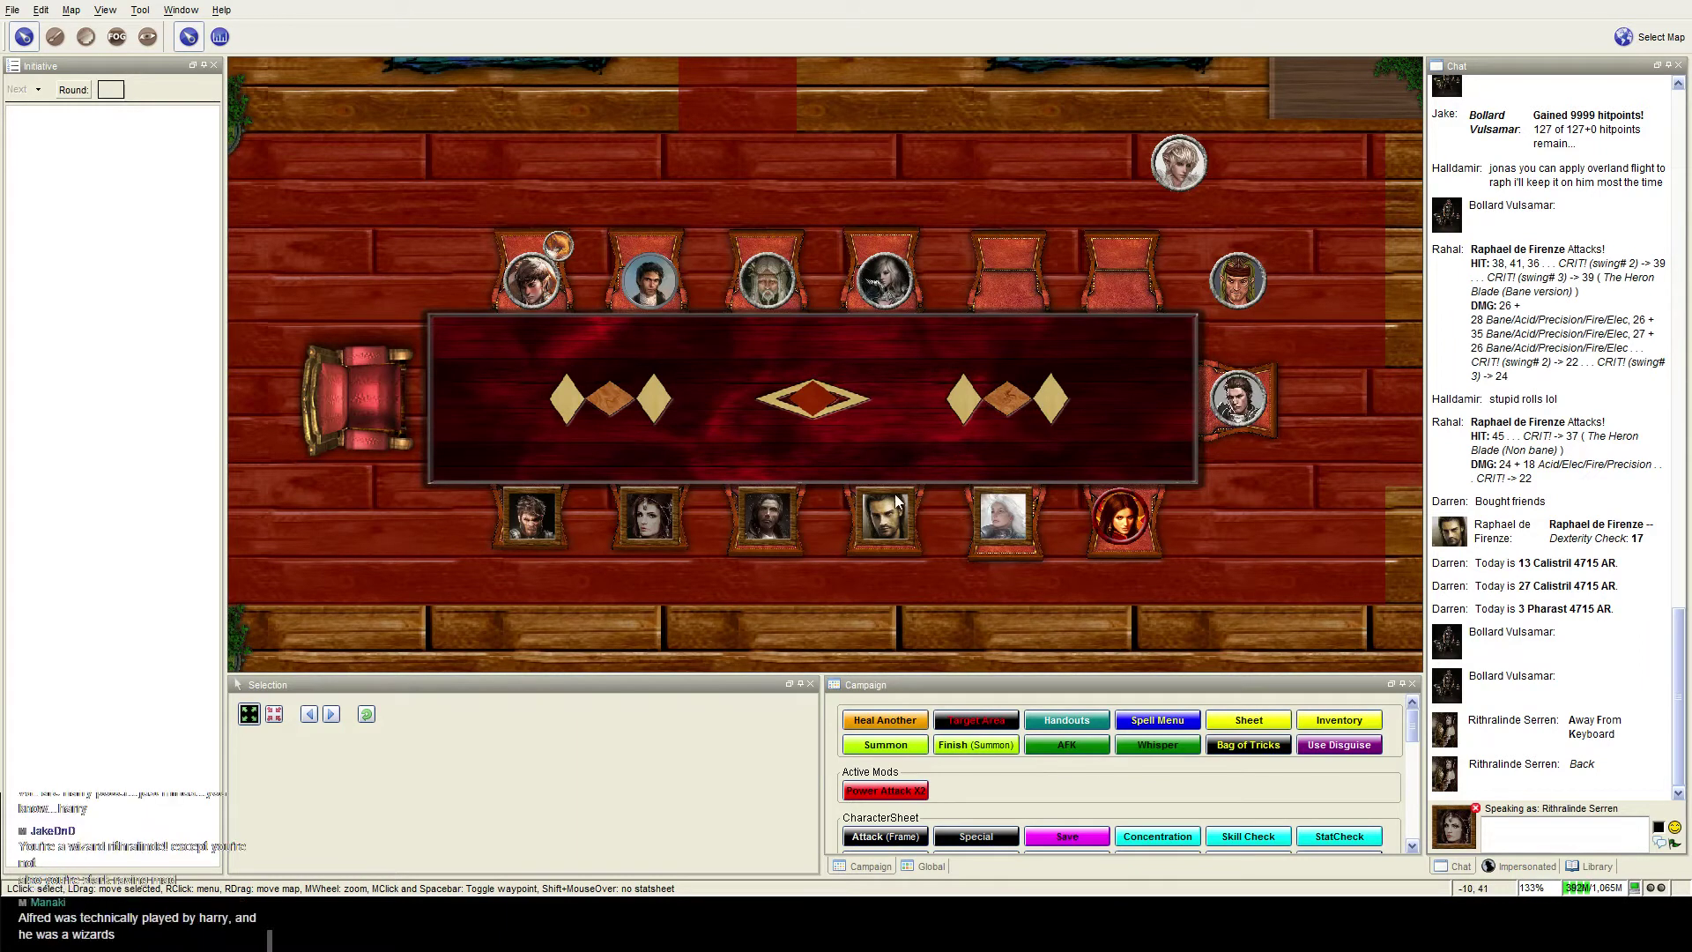
pyautogui.moveTo(1276, 276)
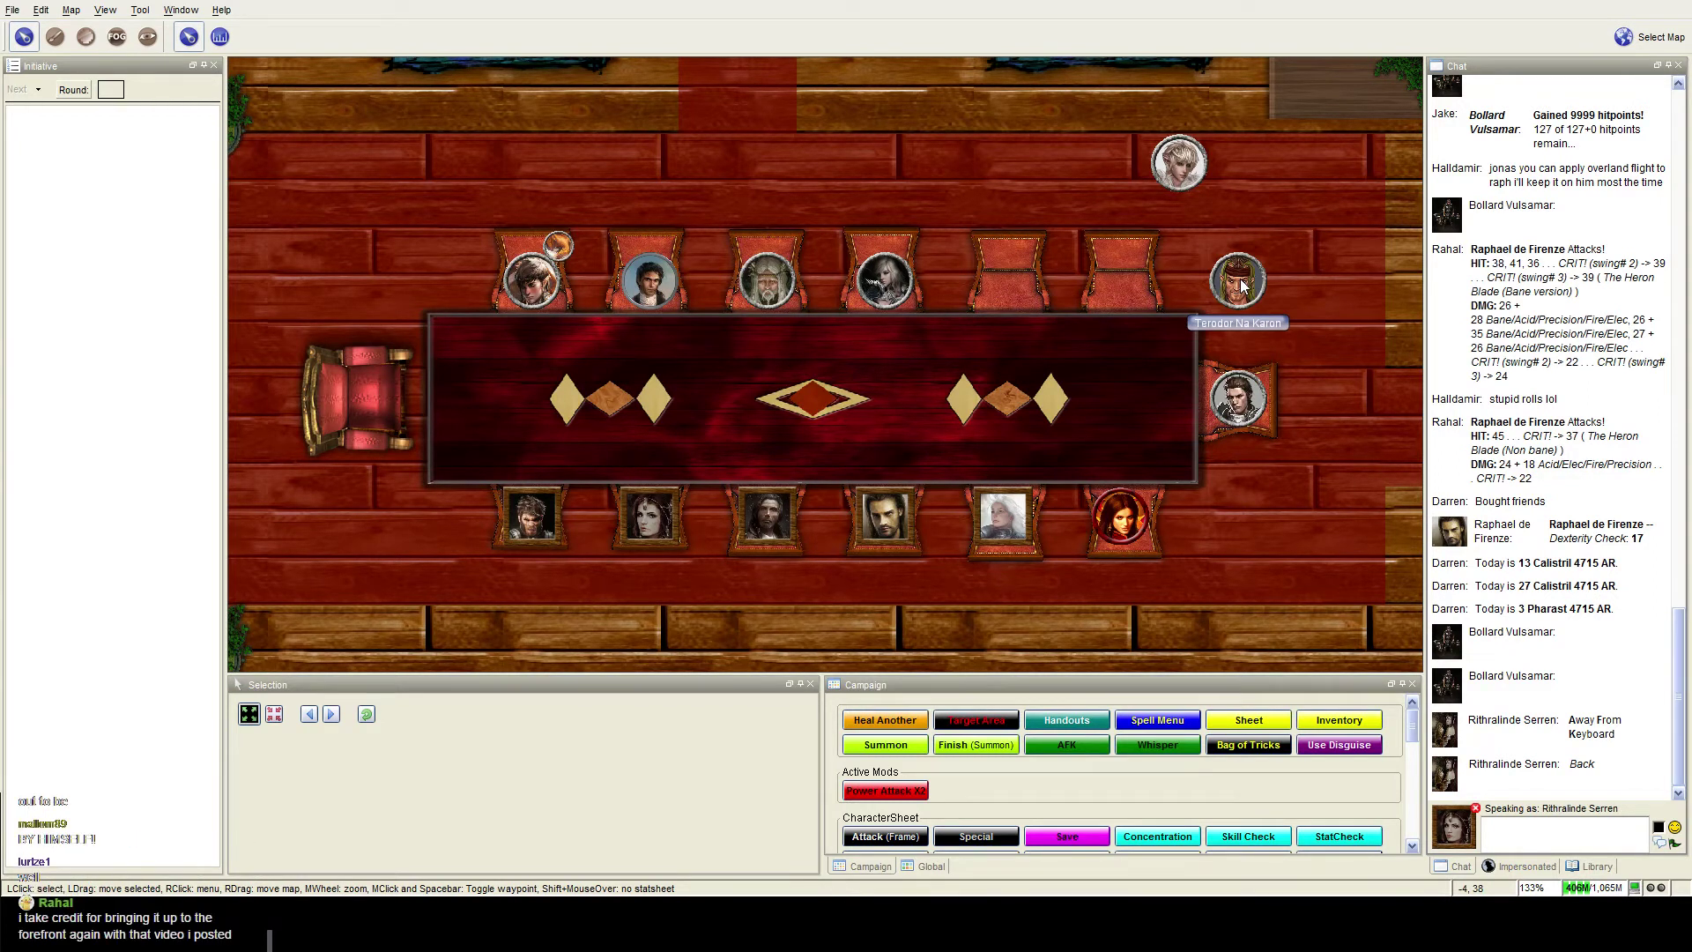
pyautogui.scroll(-2, 1241, 280)
pyautogui.moveTo(1134, 306); pyautogui.dragTo(1020, 366)
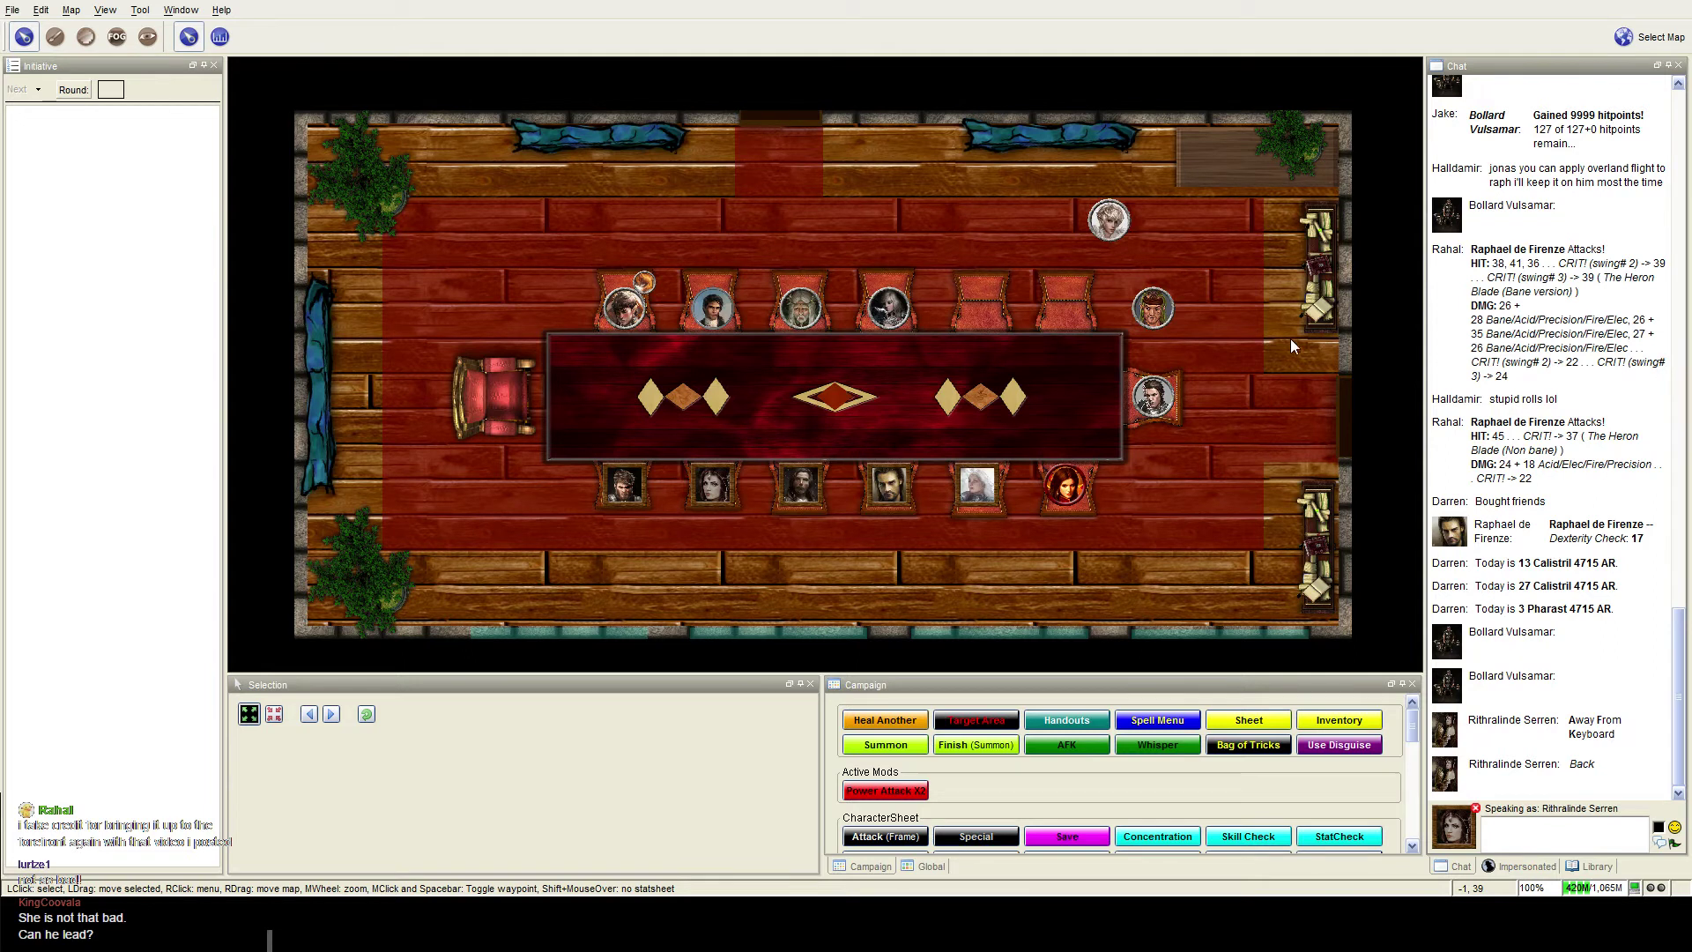
pyautogui.scroll(1, 970, 392)
pyautogui.scroll(1, 965, 386)
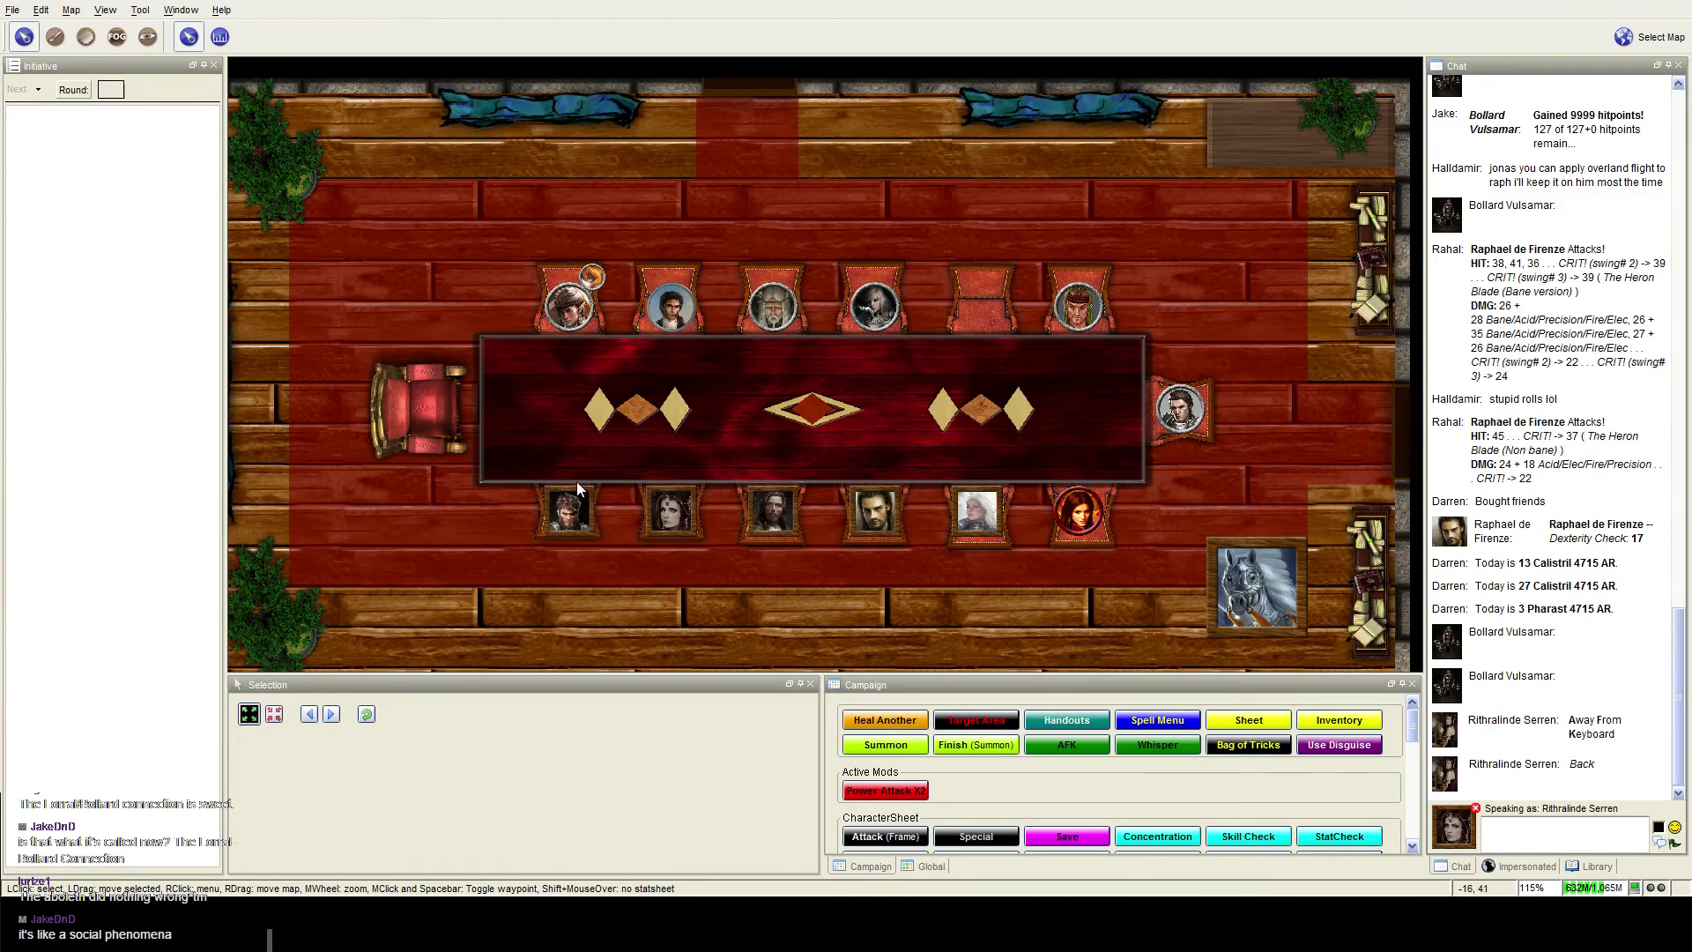
# - Select Rithralinde Serren's token, then send 'fire' in chat to correct 'fyre'
pyautogui.moveTo(1065, 487)
pyautogui.click(671, 513)
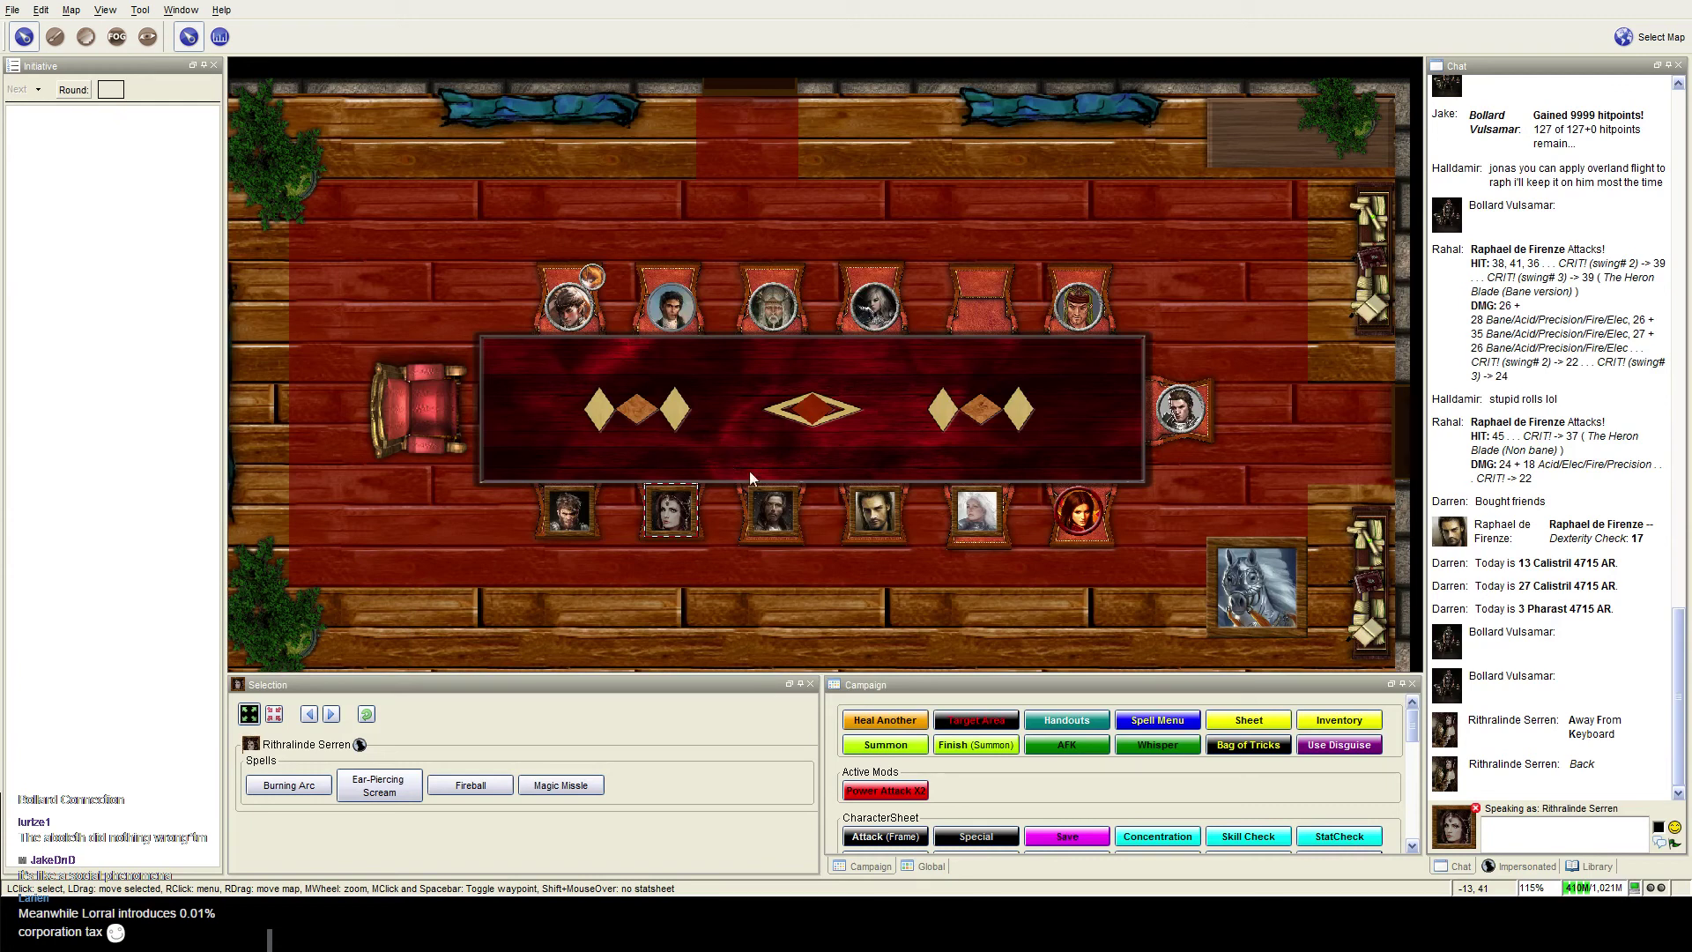
pyautogui.click(1491, 830)
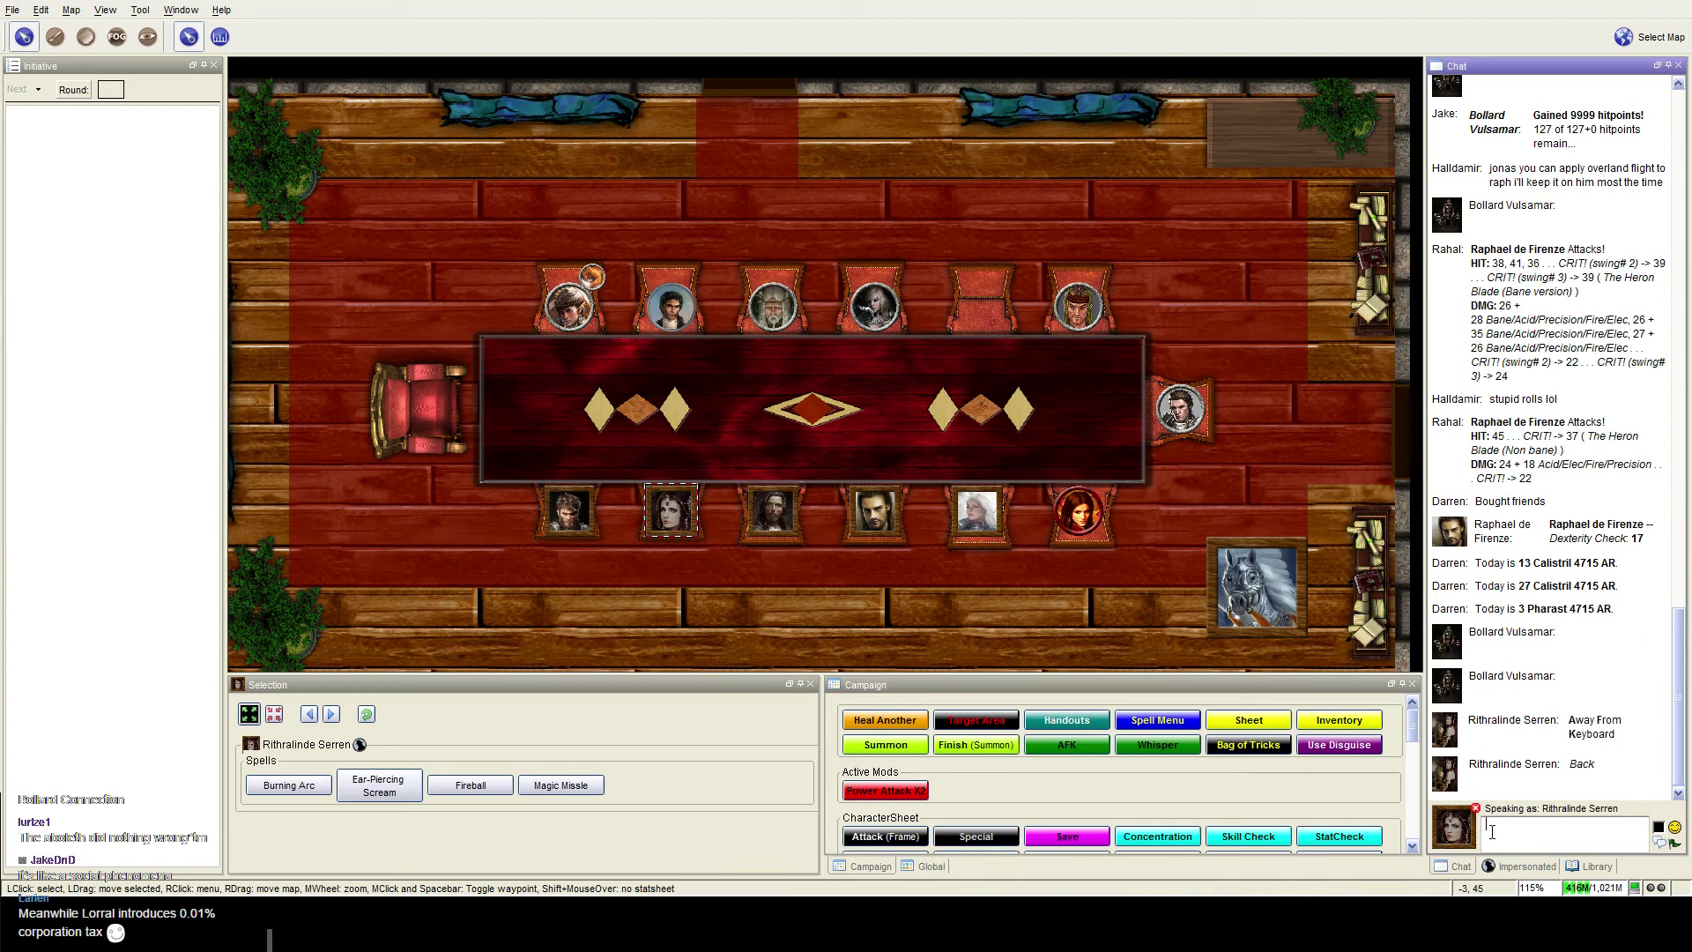
pyautogui.write('fire')
pyautogui.press('Return')
pyautogui.write('fire')
pyautogui.press('Return')
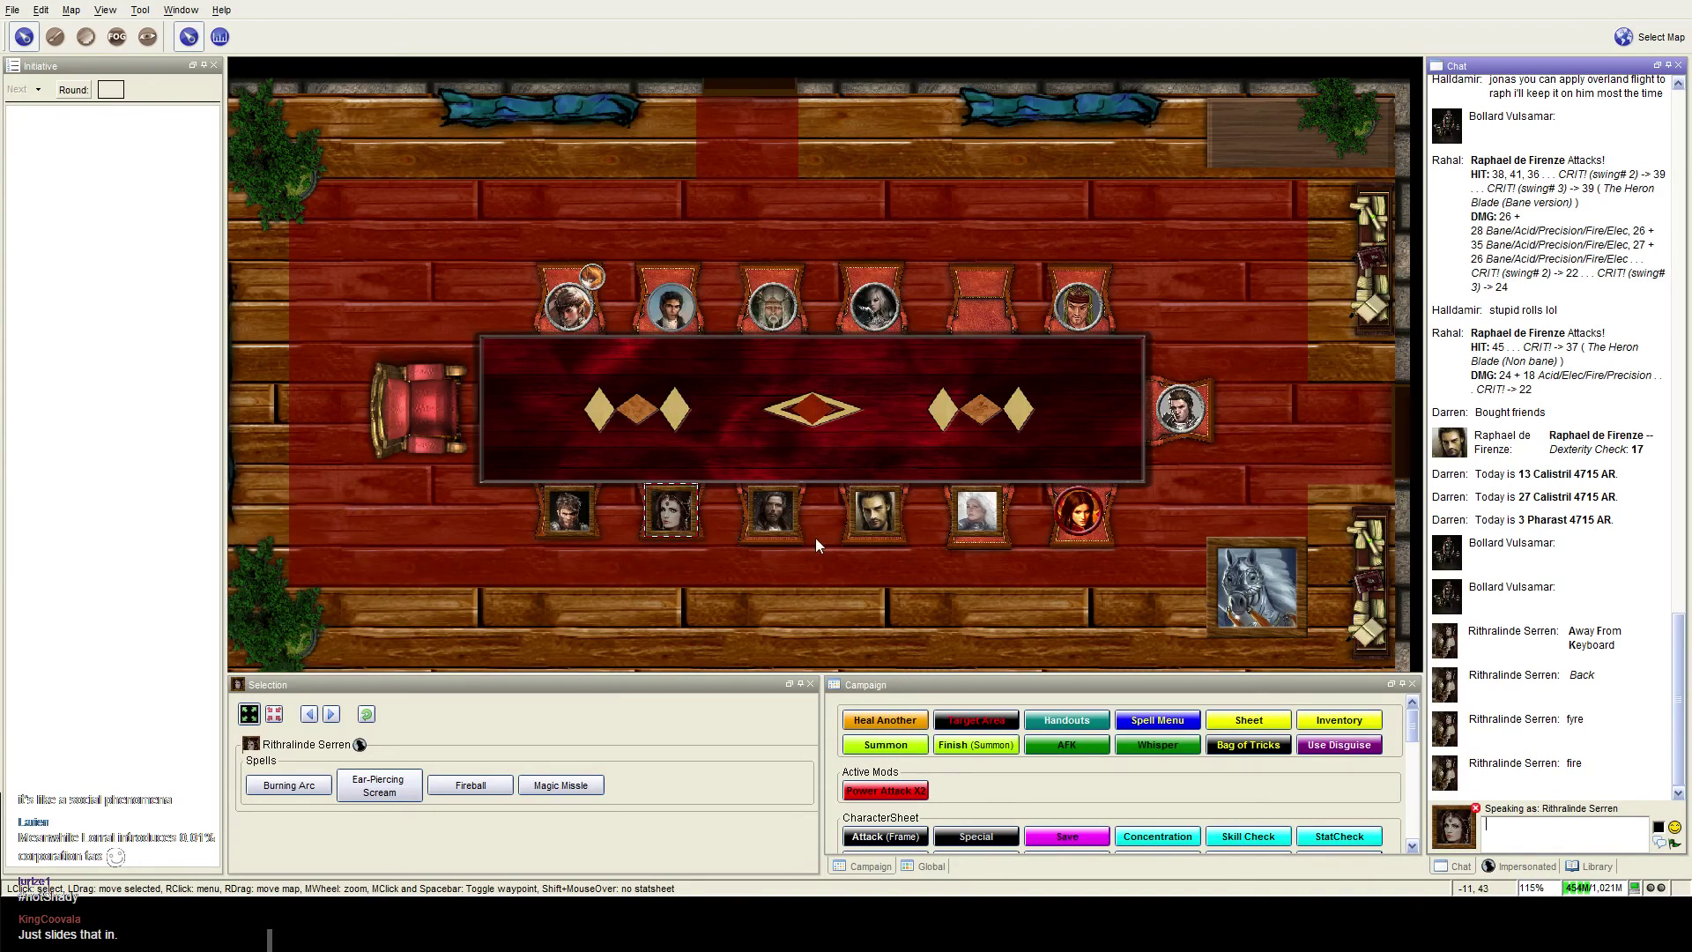
pyautogui.moveTo(774, 511)
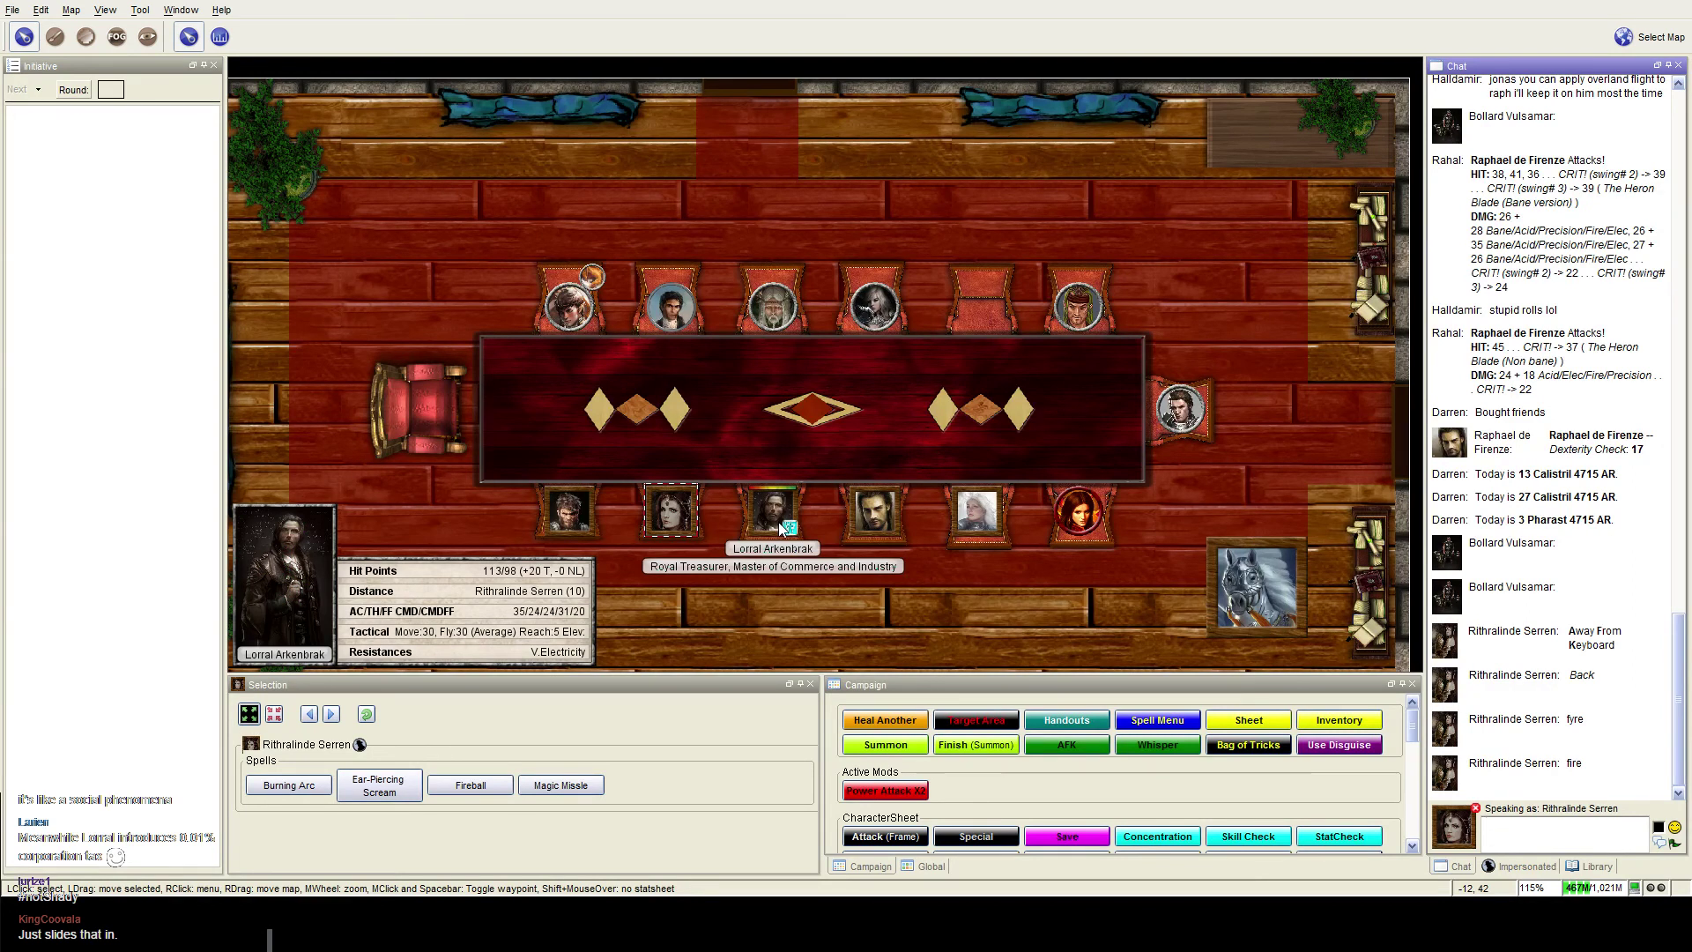
# - Deselect Lorral Arkenbrak's token so his stat sheet closes
pyautogui.click(848, 421)
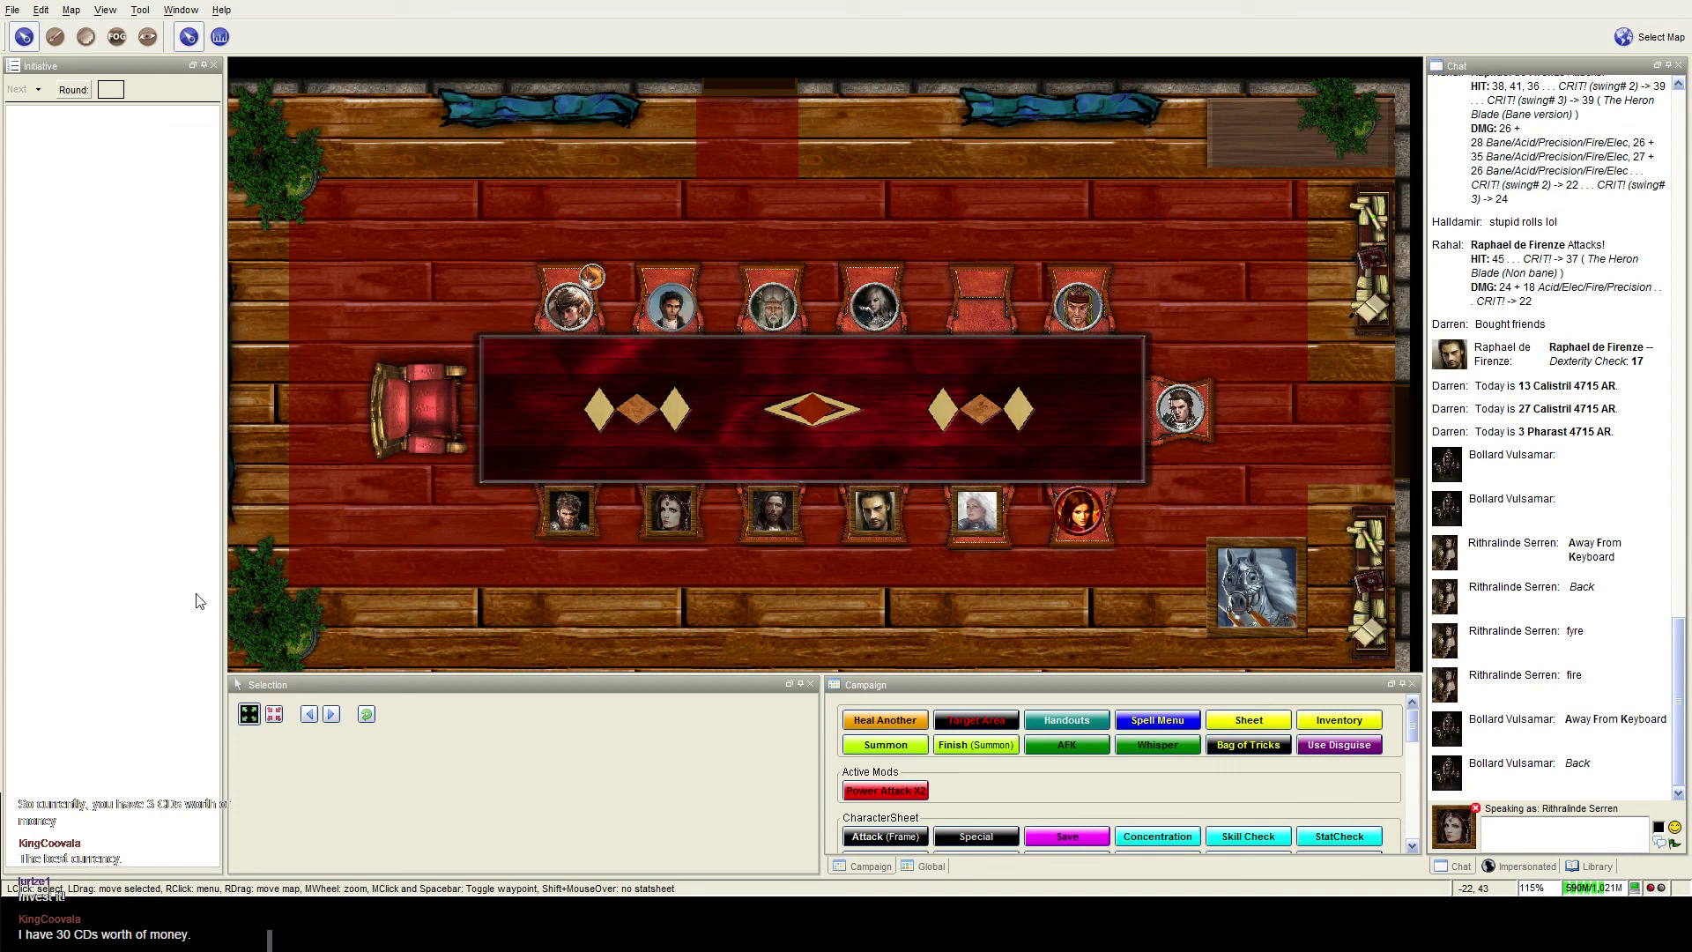
pyautogui.scroll(-3, 481, 483)
pyautogui.scroll(-2, 467, 540)
# - Pan to the whiteboard and send '700k per year (inc. the noble tax)' in chat
pyautogui.moveTo(468, 541)
pyautogui.mouseDown()
pyautogui.moveTo(919, 390)
pyautogui.moveTo(972, 395)
pyautogui.mouseUp()
pyautogui.scroll(2, 942, 410)
pyautogui.scroll(2, 931, 393)
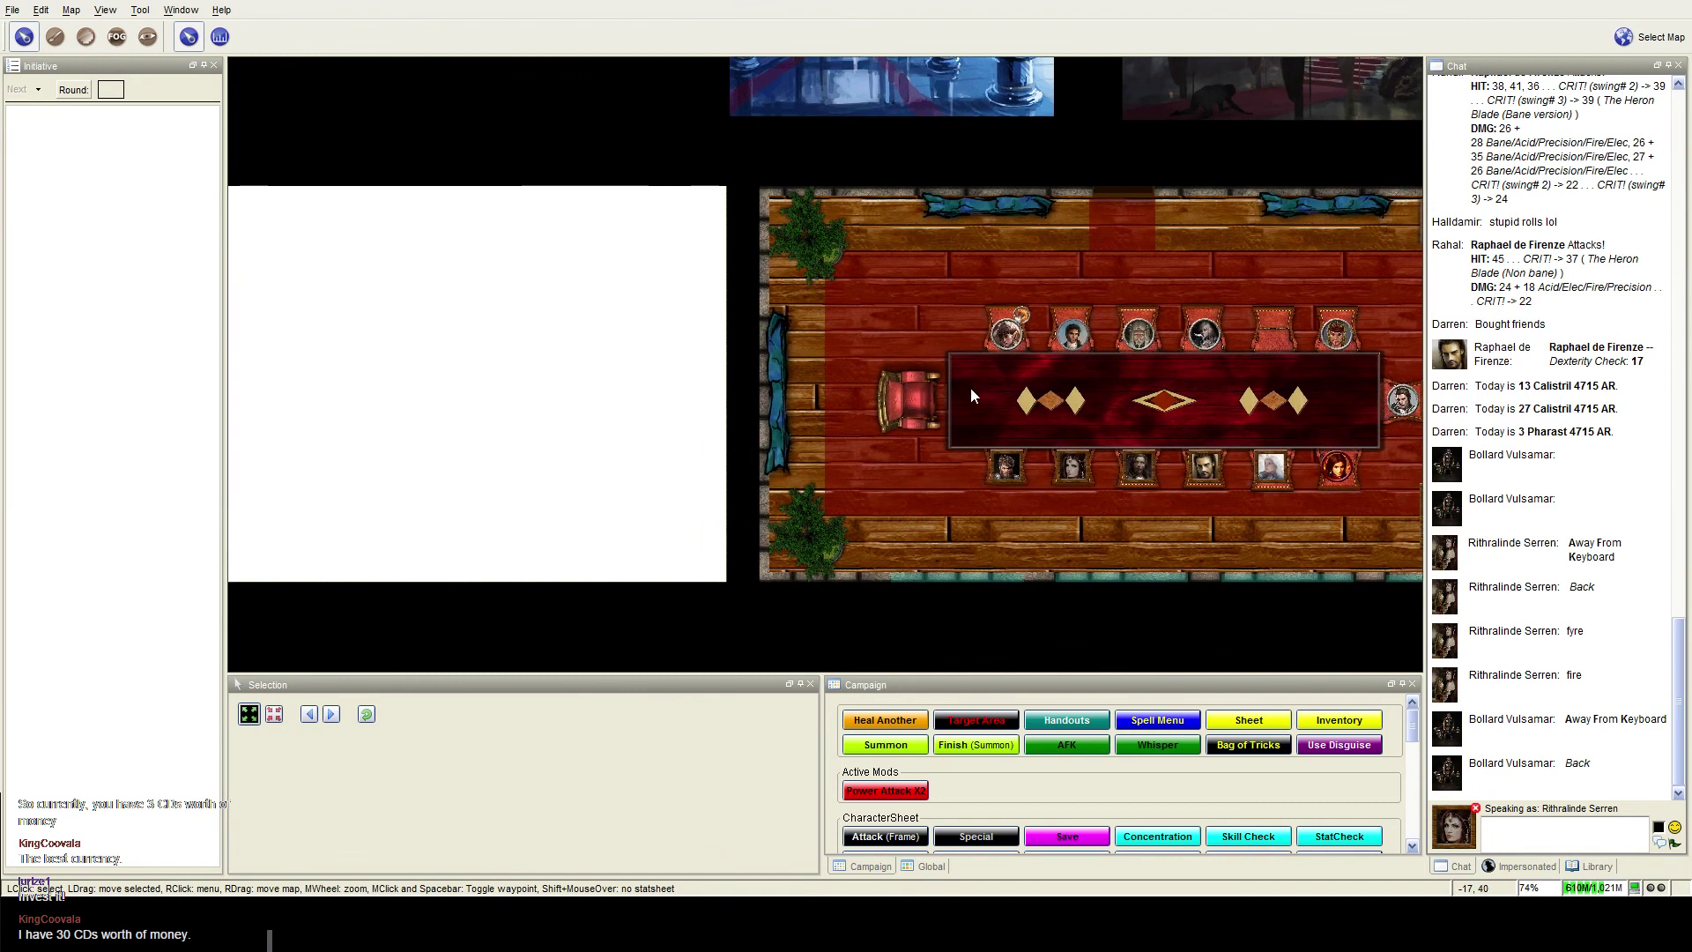
pyautogui.click(1477, 808)
pyautogui.write('700k per year (inc the ')
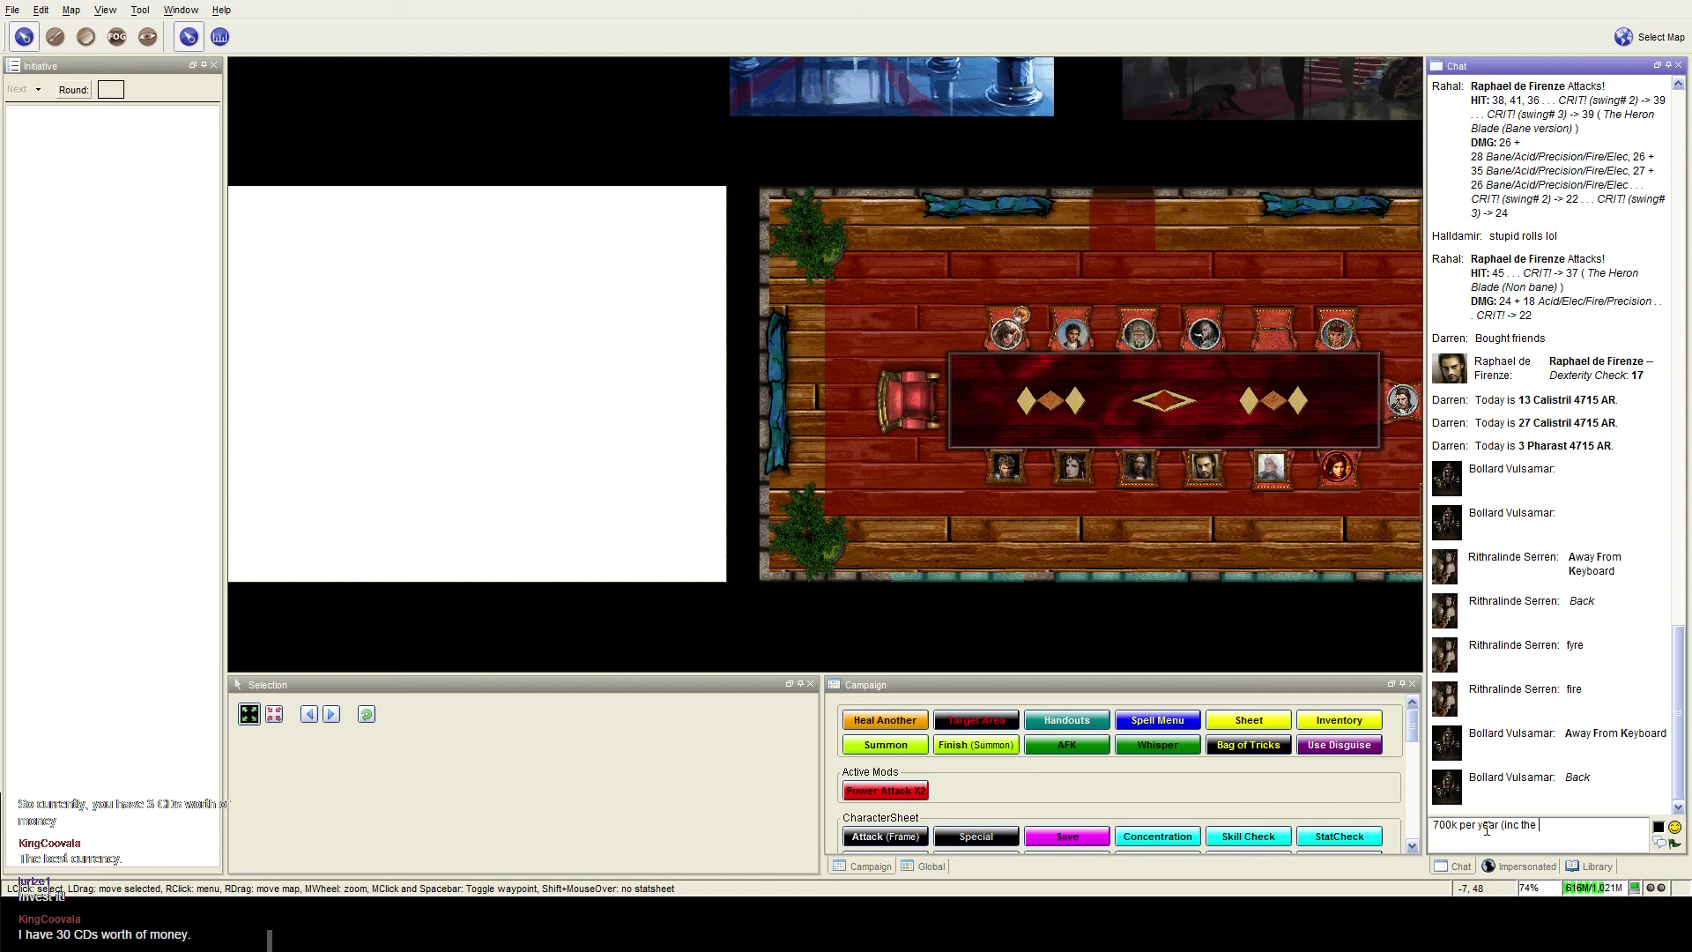
pyautogui.press('BackSpace')
pyautogui.press('BackSpace')
pyautogui.press('BackSpace')
pyautogui.press('BackSpace')
pyautogui.press('BackSpace')
pyautogui.write('. the')
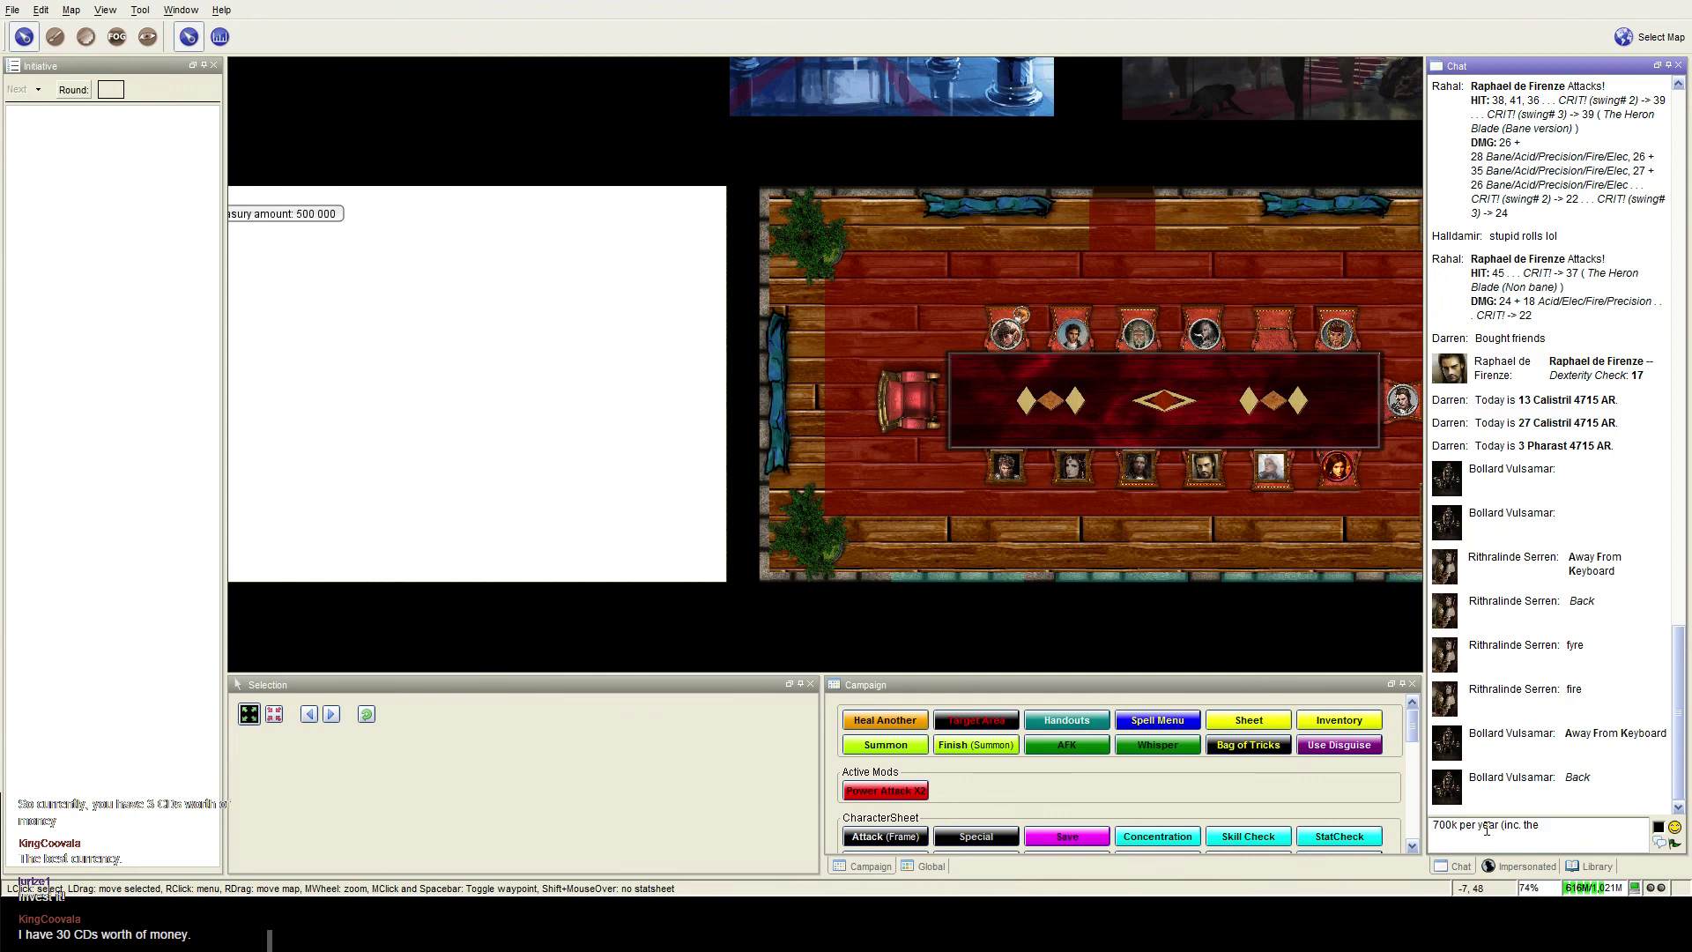
pyautogui.write('noble tax)')
pyautogui.press('Return')
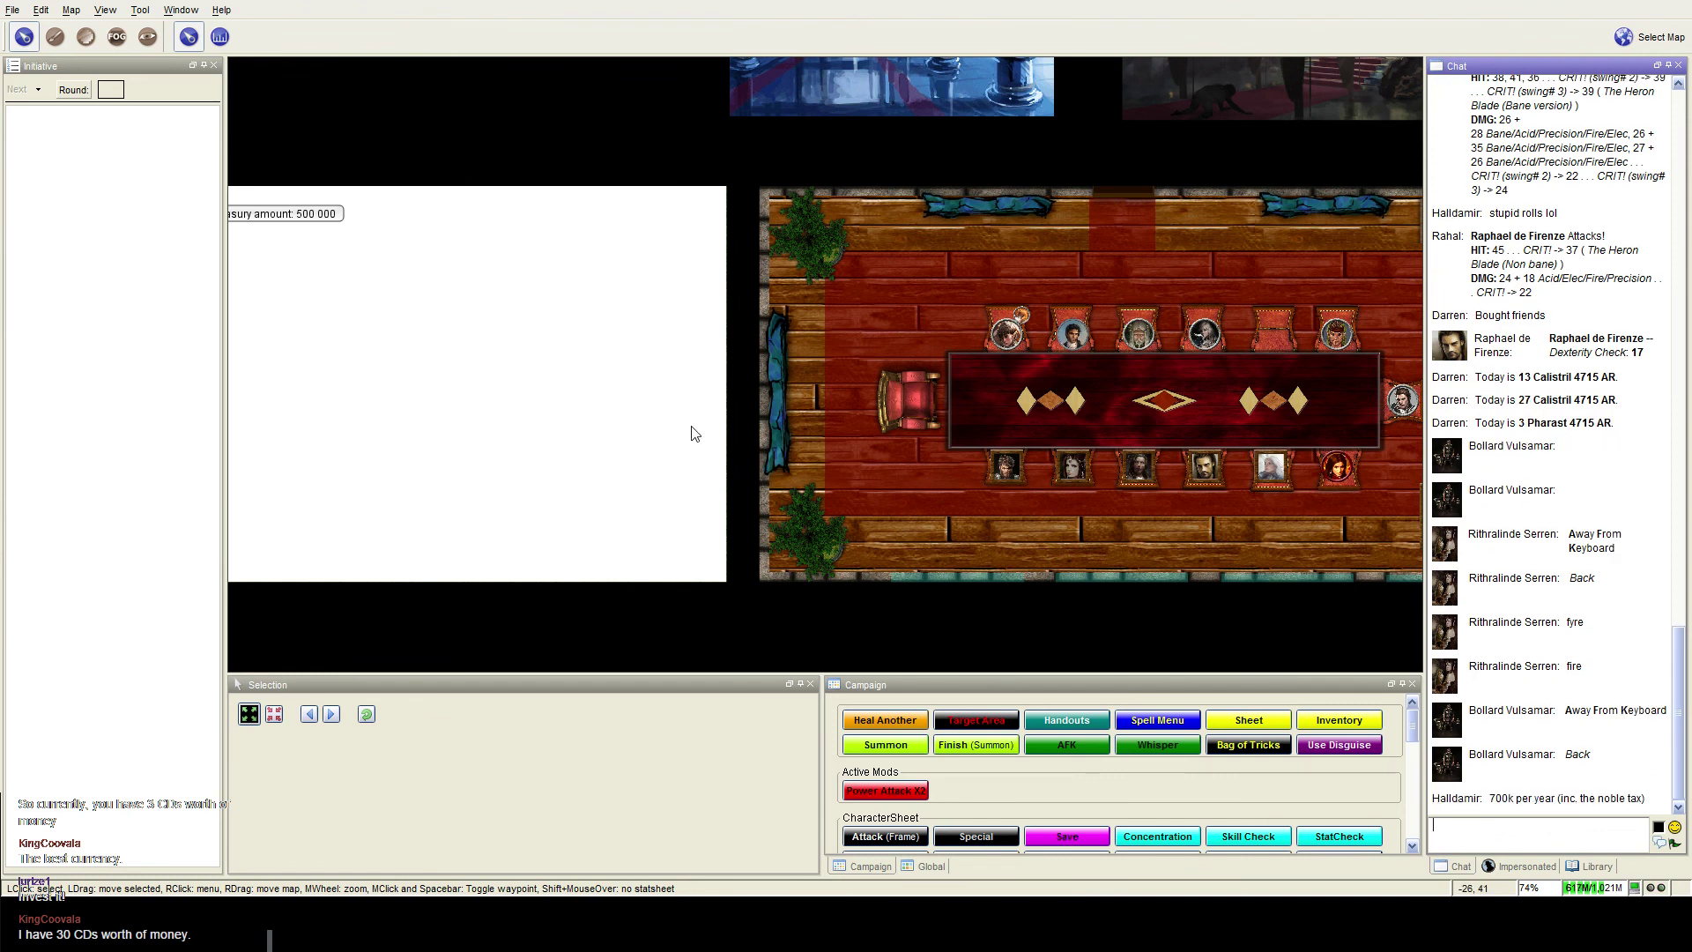
pyautogui.moveTo(691, 434); pyautogui.dragTo(750, 430)
pyautogui.scroll(-3, 728, 450)
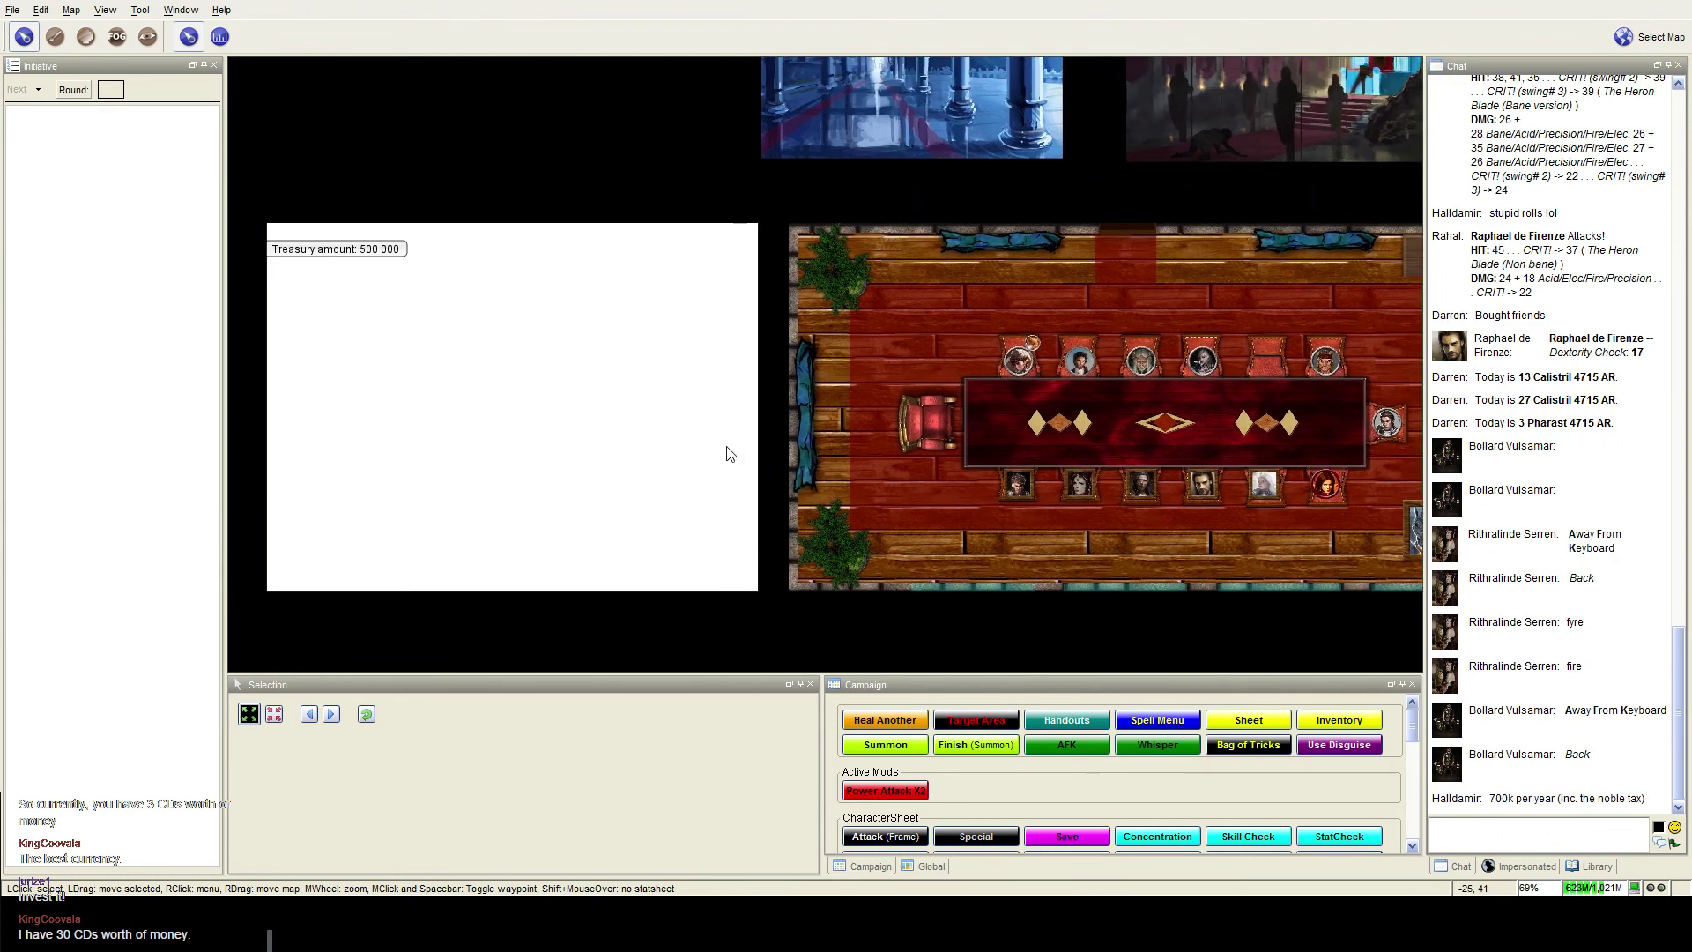